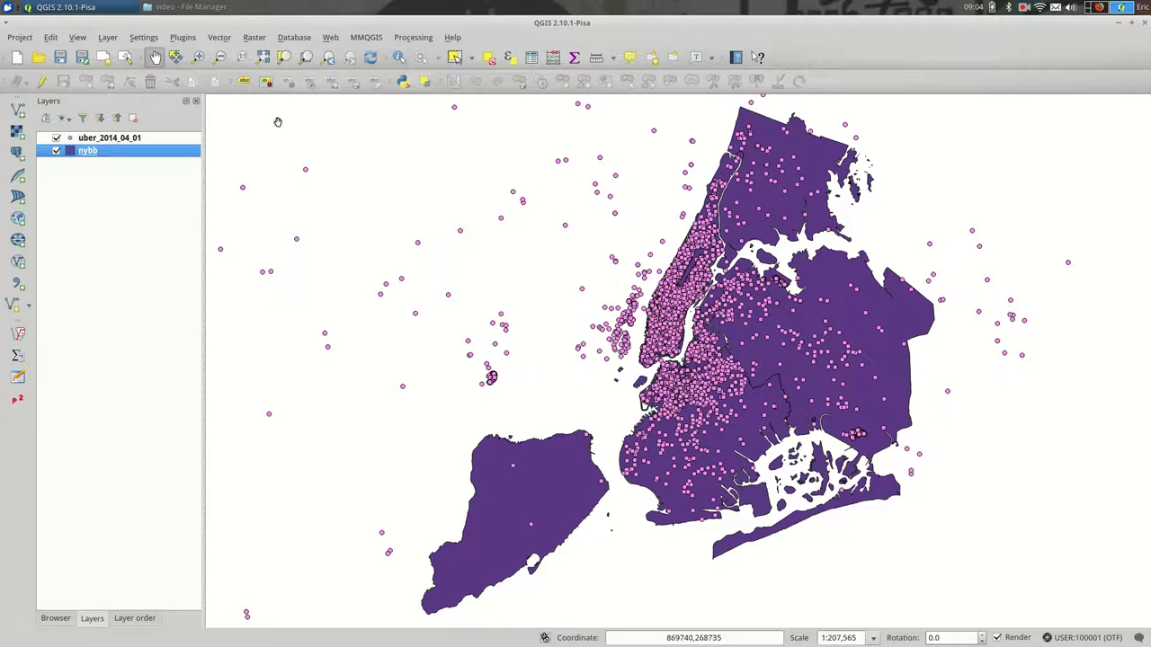
# Step: Browse the Project menu, then dismiss it without changing anything
pyautogui.click(20, 37)
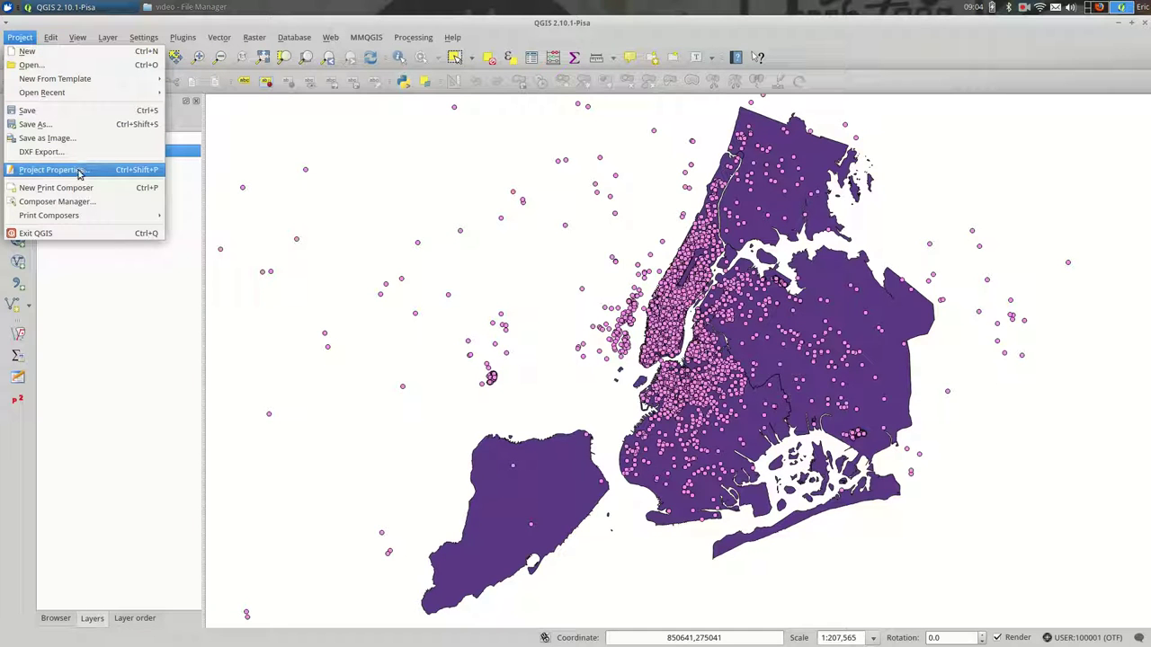
pyautogui.click(398, 381)
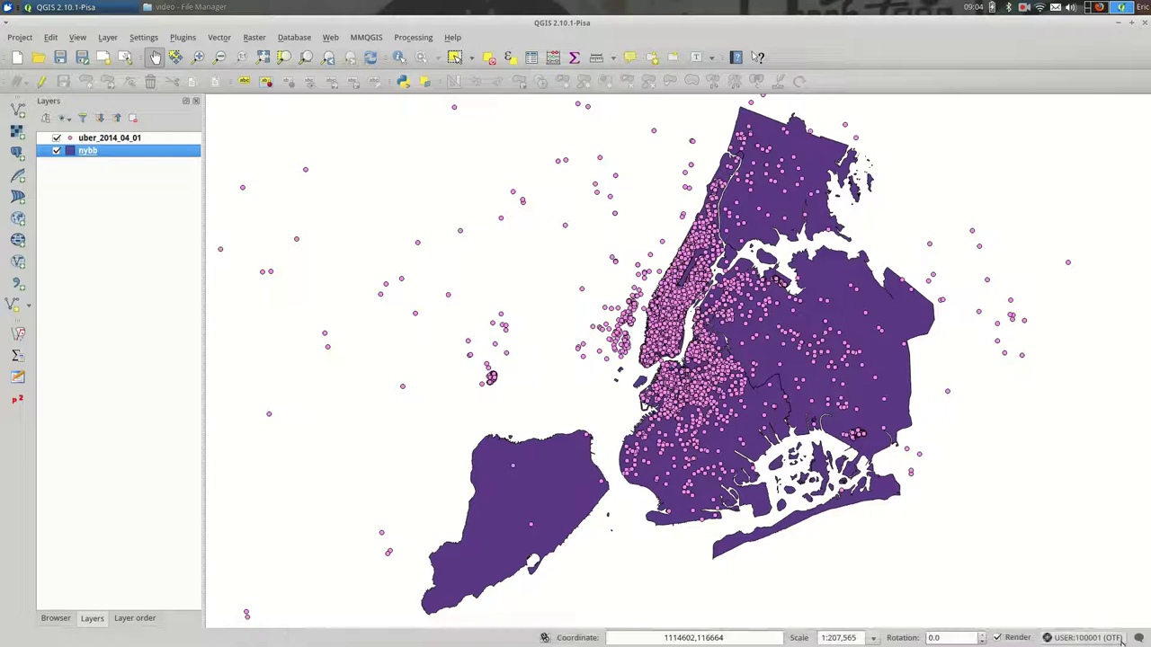
# Step: Bring up Project Properties on the CRS page and move the window up-left
pyautogui.click(1098, 638)
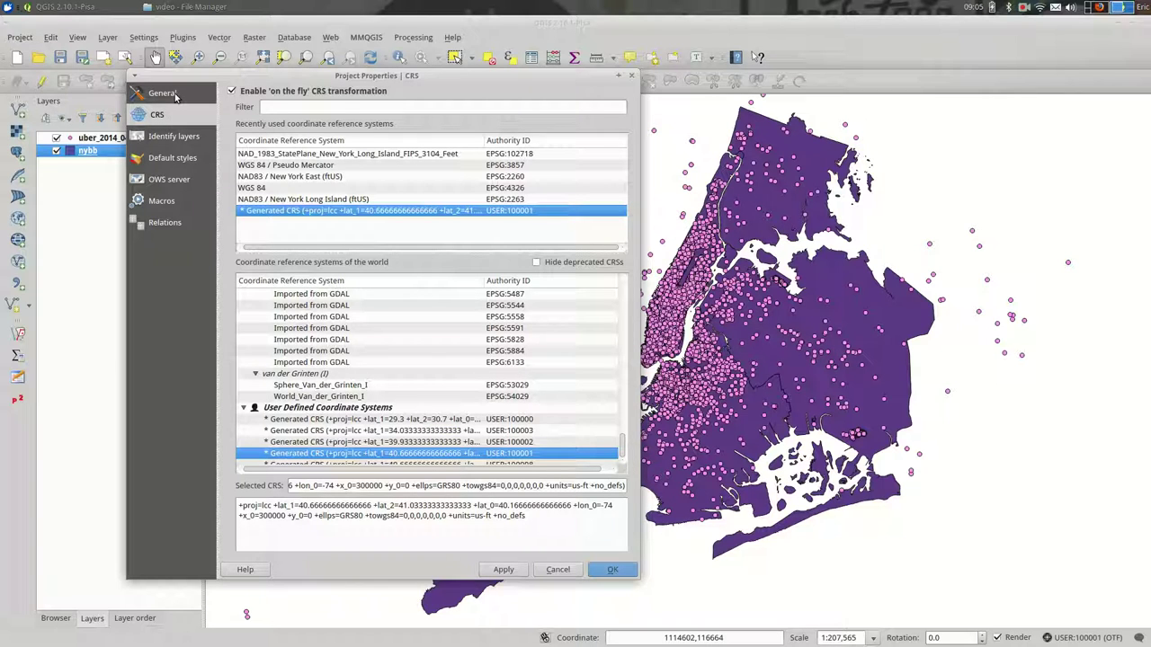
pyautogui.click(175, 97)
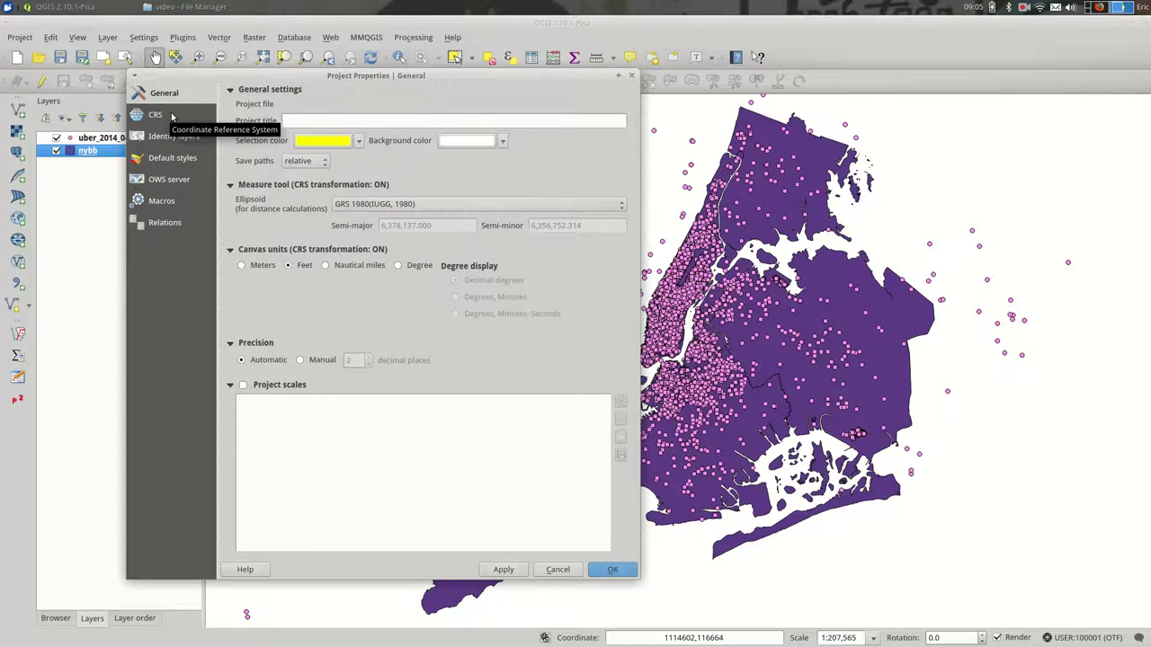
pyautogui.click(171, 118)
pyautogui.moveTo(346, 78); pyautogui.dragTo(206, 24)
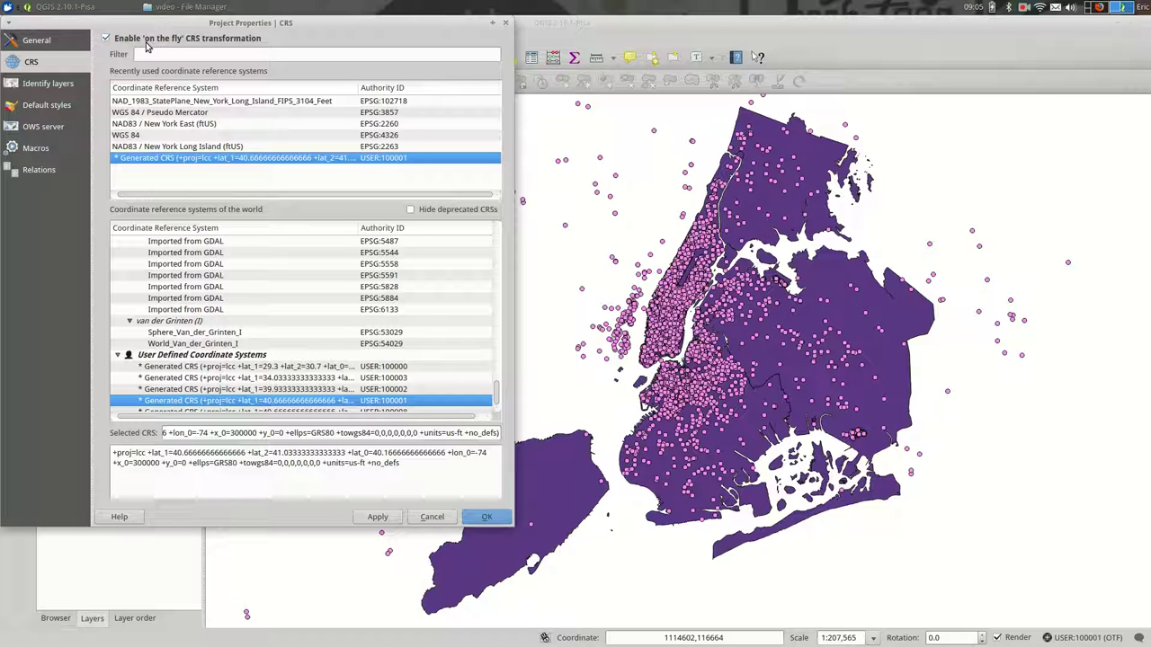
# Step: Set the project CRS to WGS 84, apply it, and disable on-the-fly transformation
pyautogui.click(205, 137)
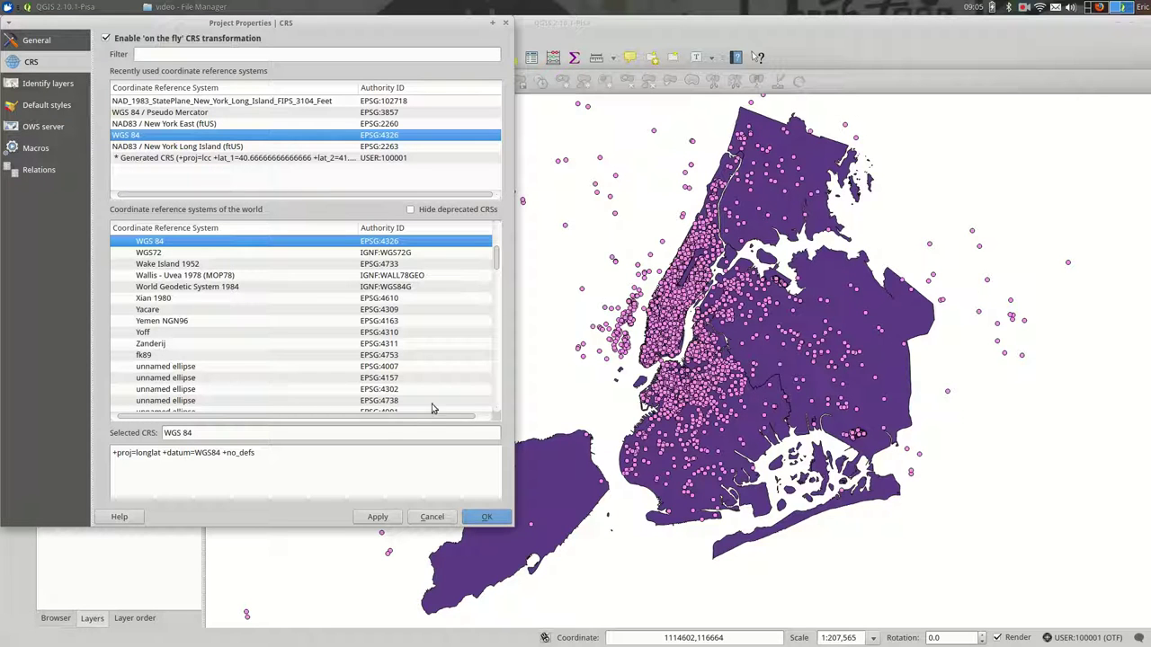
pyautogui.click(380, 520)
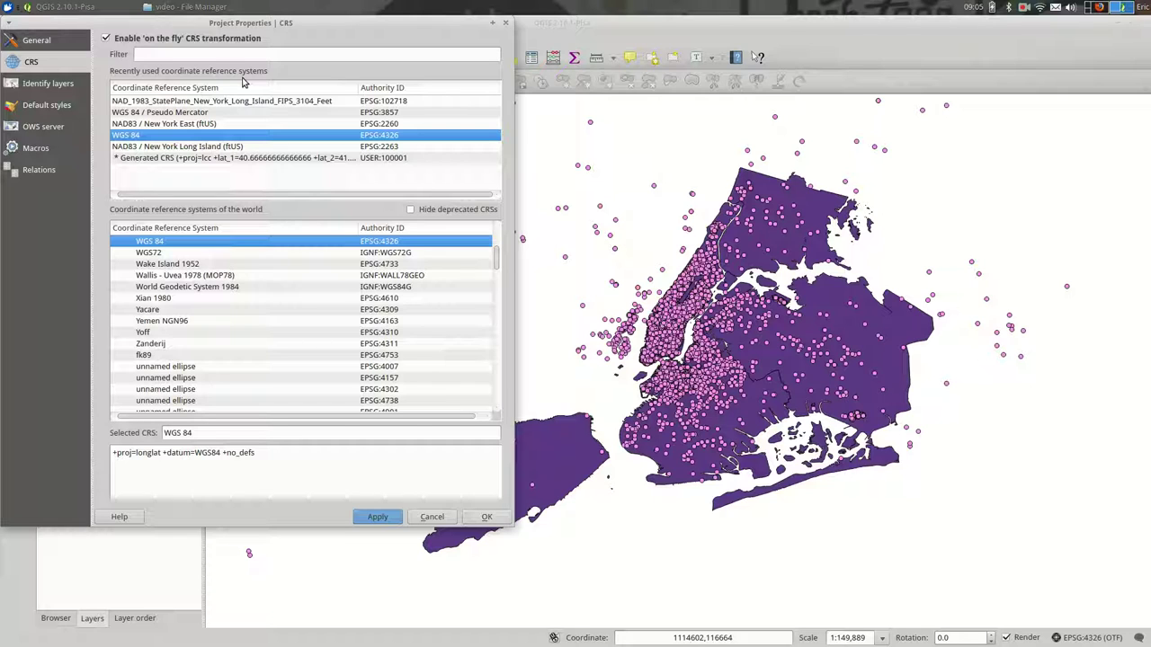
pyautogui.click(189, 39)
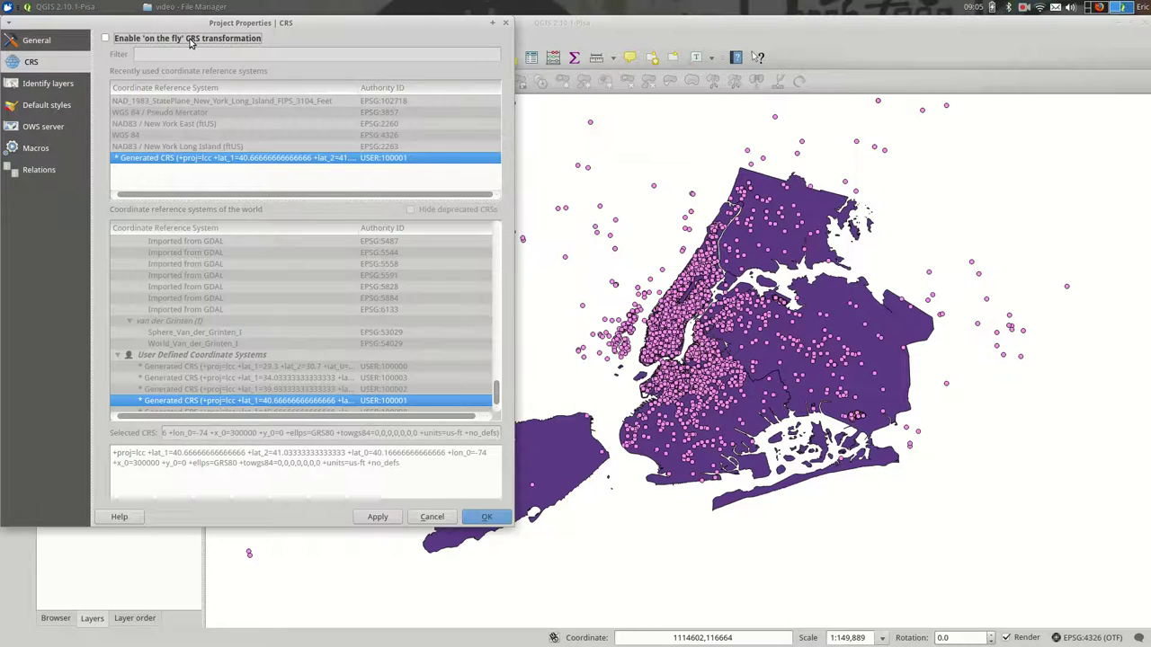
# Step: Confirm reprojection off, then zoom to nybb and to uber_2014_04_01 to compare their positions
pyautogui.click(376, 517)
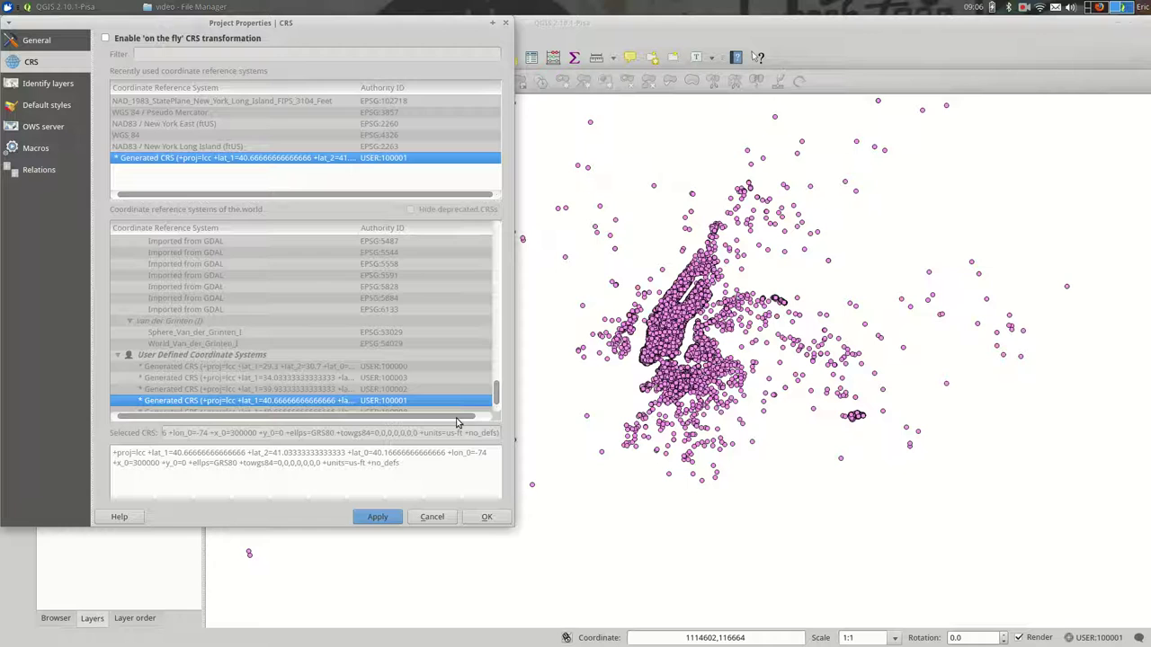
pyautogui.click(484, 518)
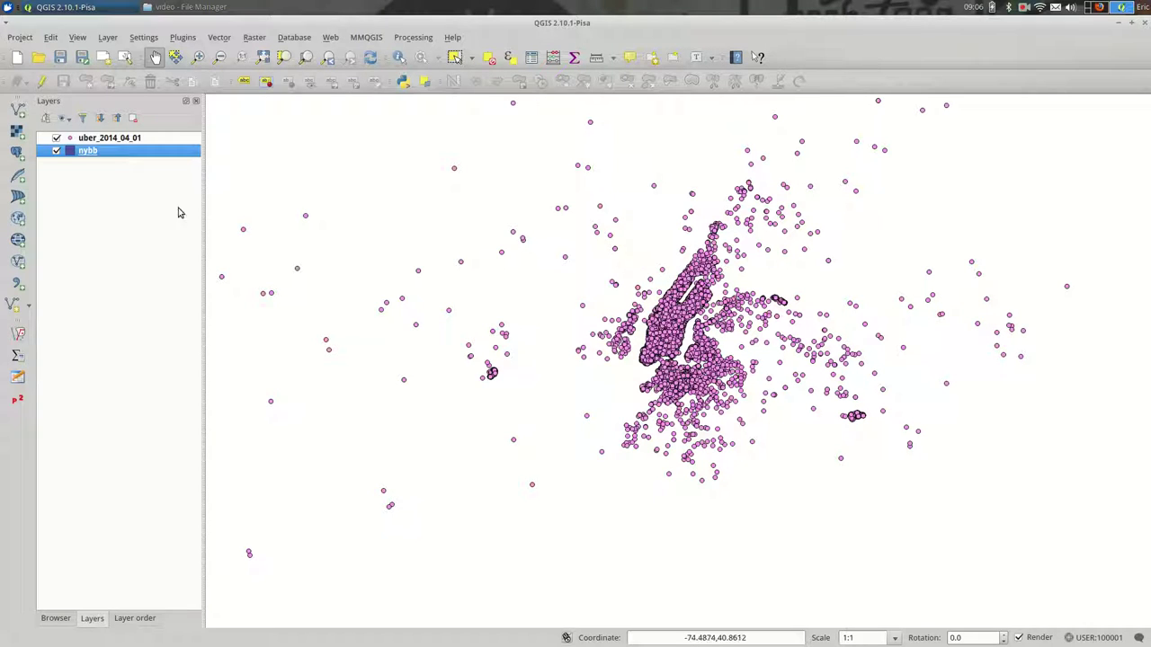
pyautogui.rightClick(101, 151)
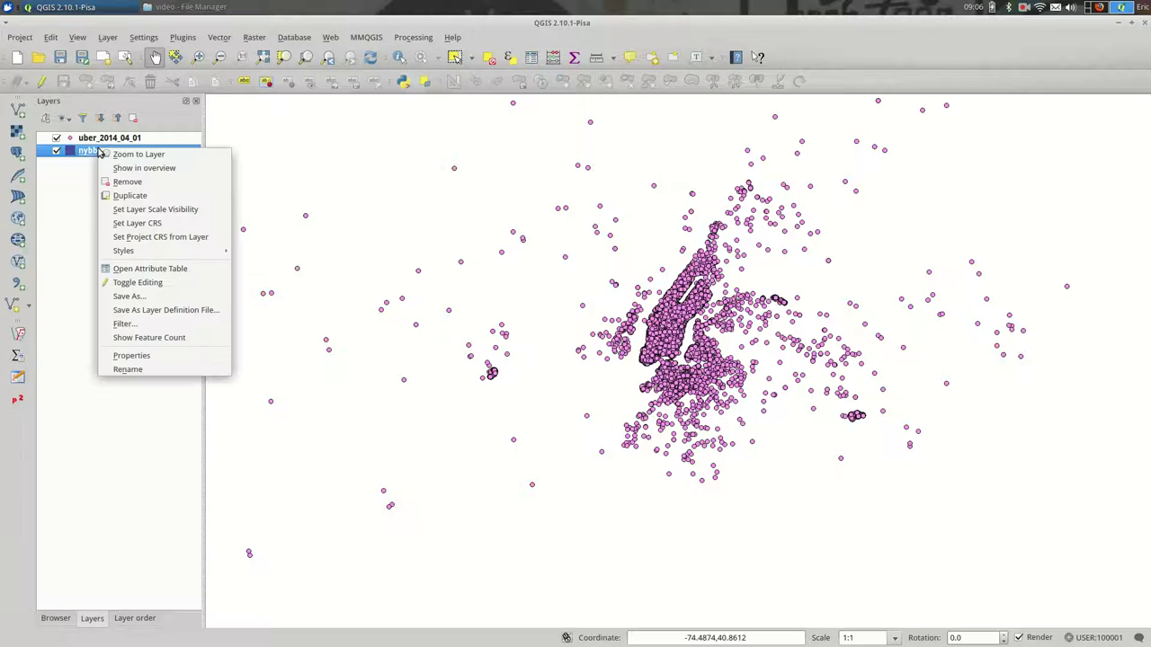
pyautogui.click(199, 158)
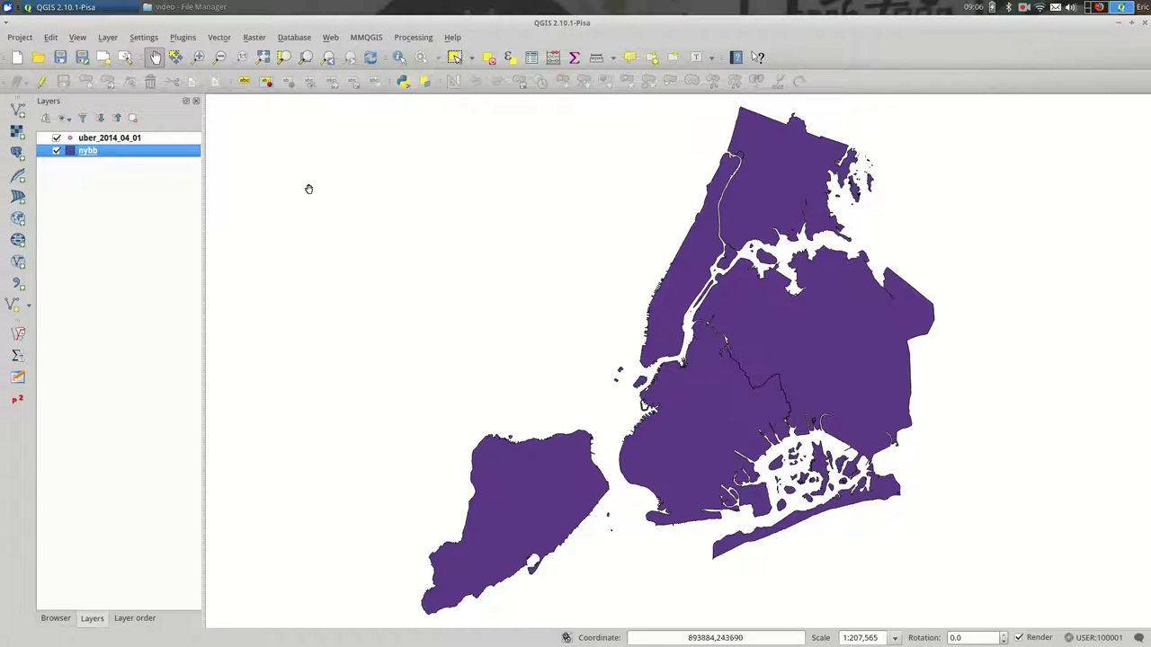
pyautogui.rightClick(128, 139)
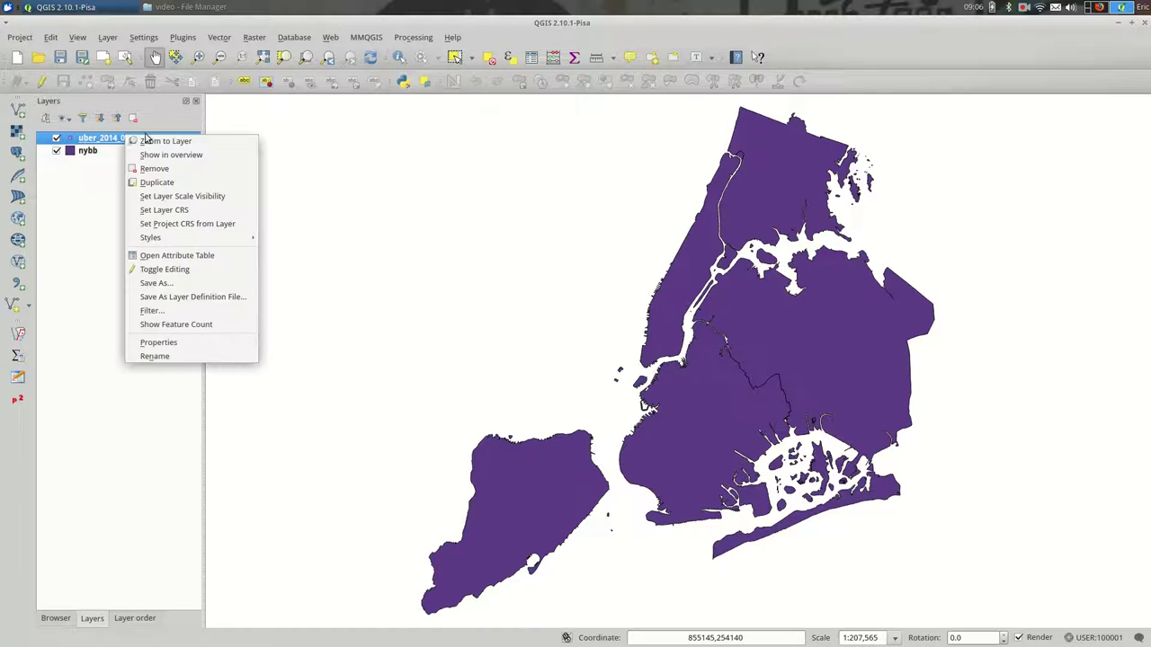
pyautogui.click(151, 142)
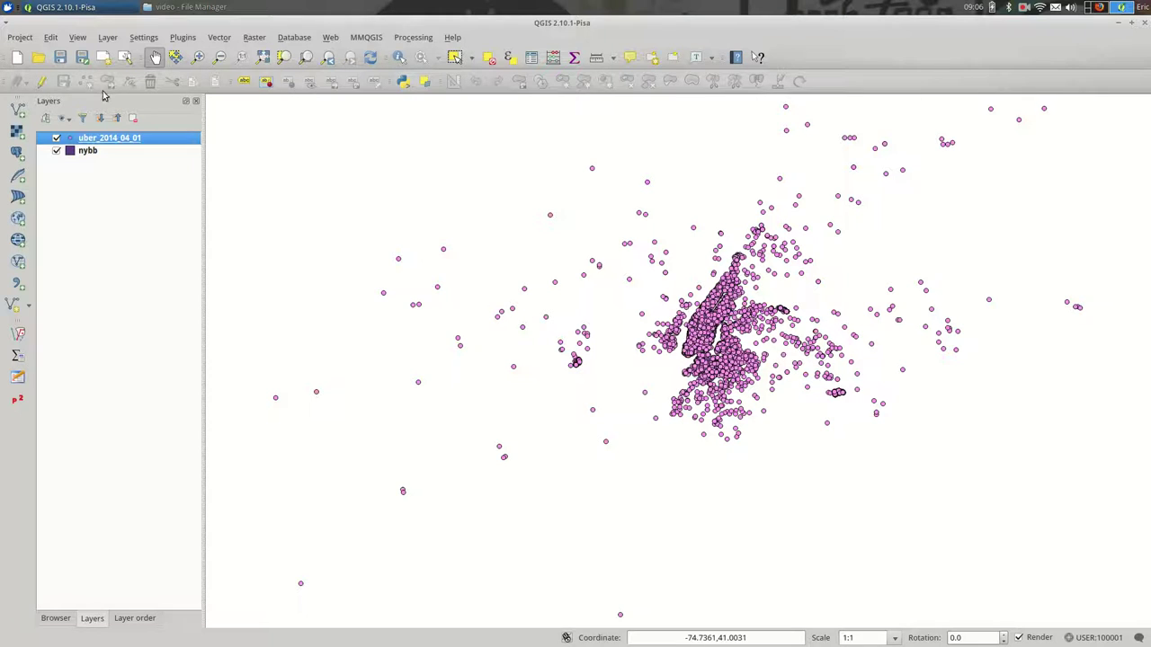
# Step: Re-enable on-the-fly CRS transformation to WGS 84 in Project Properties and confirm
pyautogui.click(21, 37)
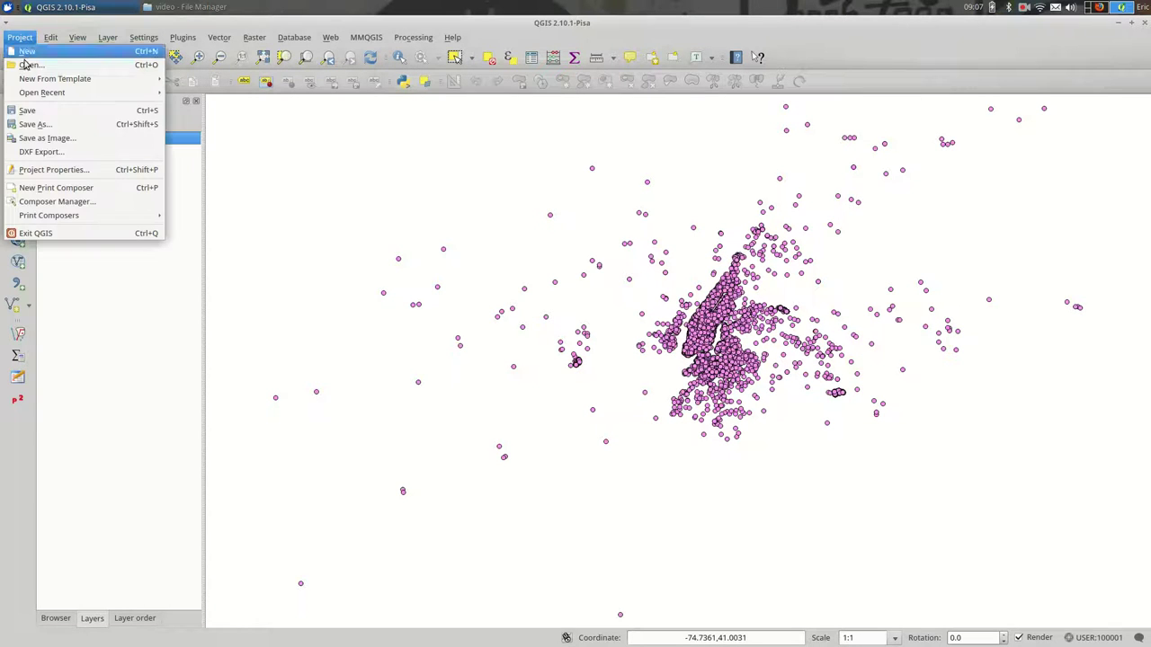
pyautogui.click(59, 169)
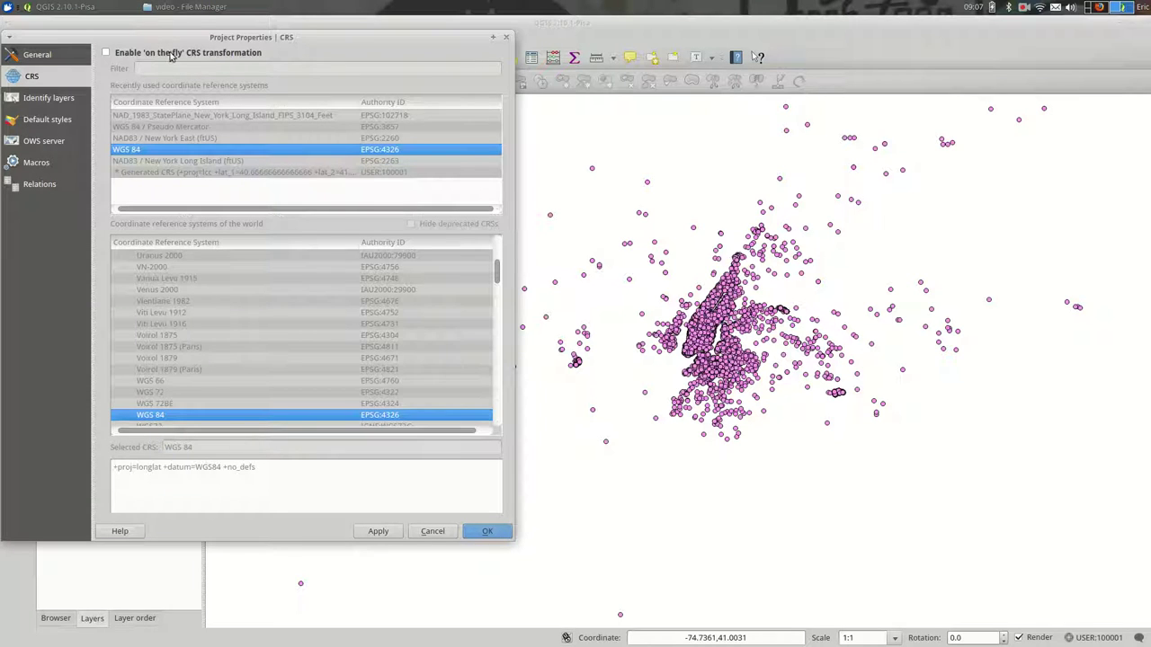
pyautogui.click(247, 53)
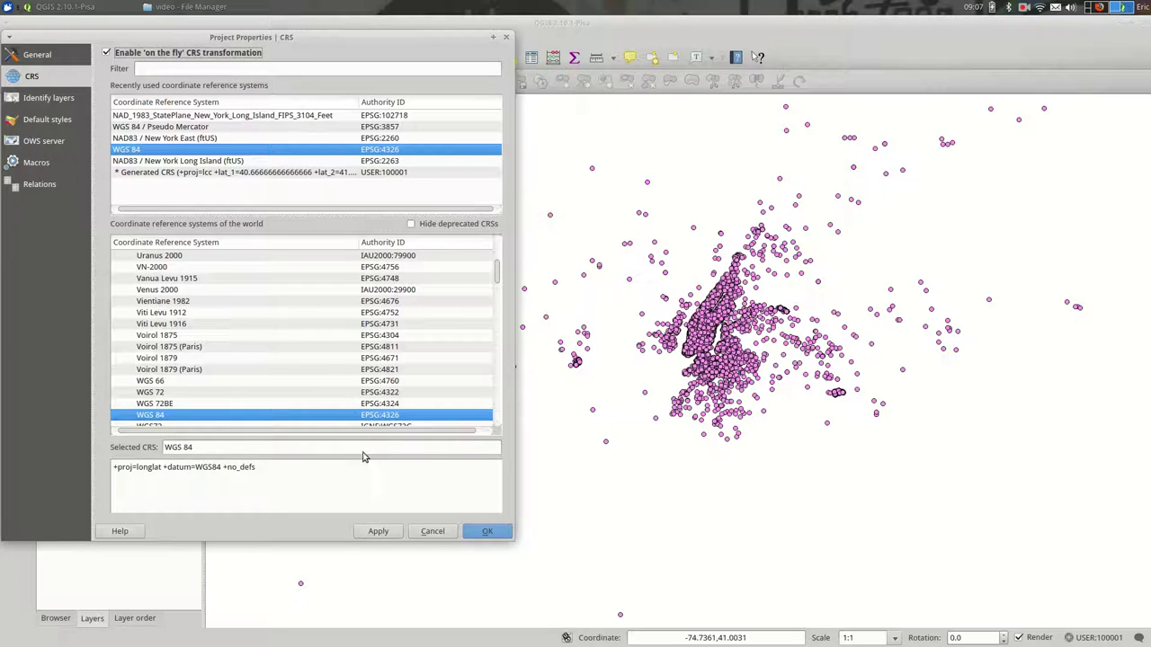
pyautogui.click(383, 531)
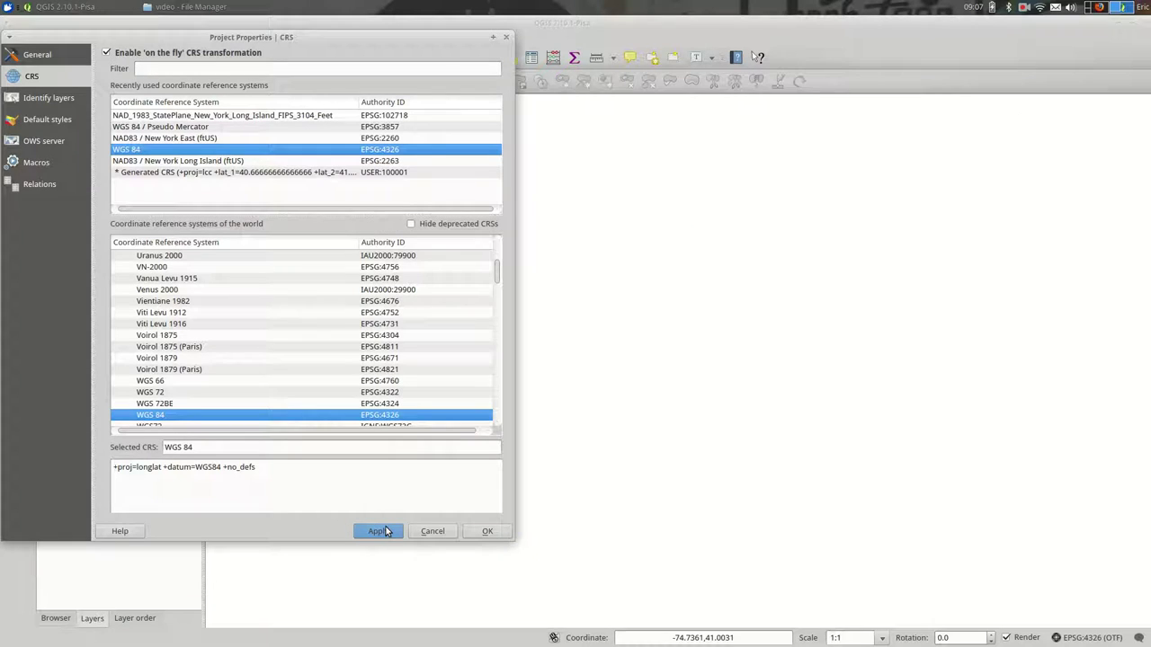
pyautogui.click(488, 532)
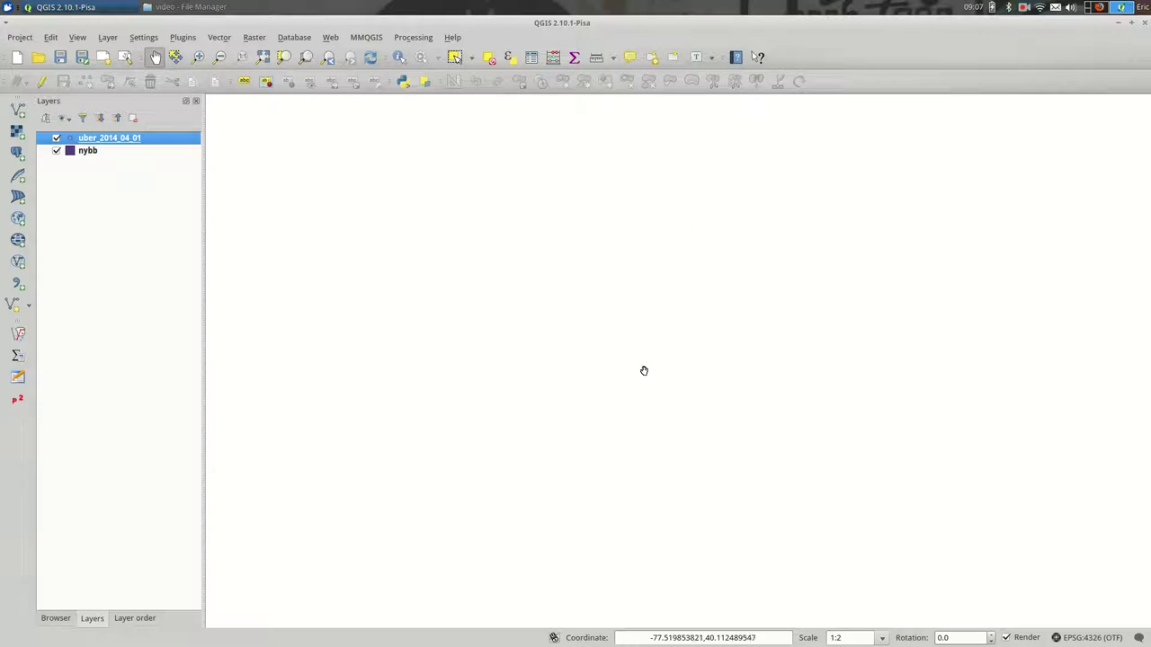
# Step: Zoom to the uber_2014_04_01 layer and nudge the map to recentre the boroughs
pyautogui.rightClick(163, 175)
pyautogui.click(125, 140)
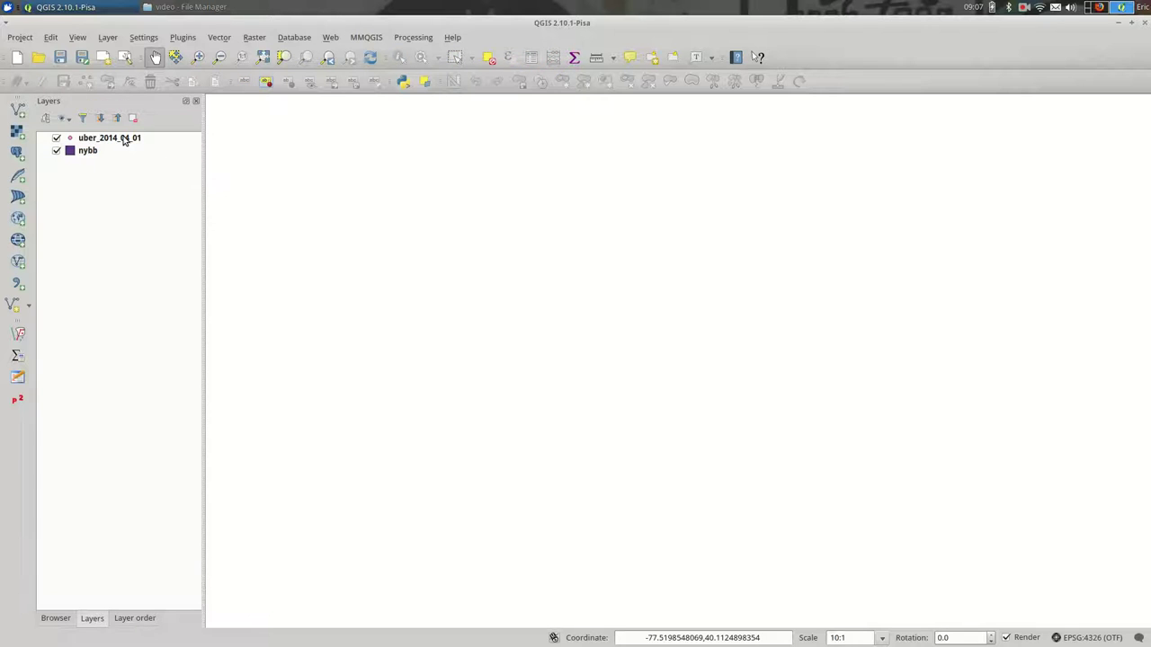
pyautogui.click(125, 140)
pyautogui.rightClick(125, 137)
pyautogui.click(162, 142)
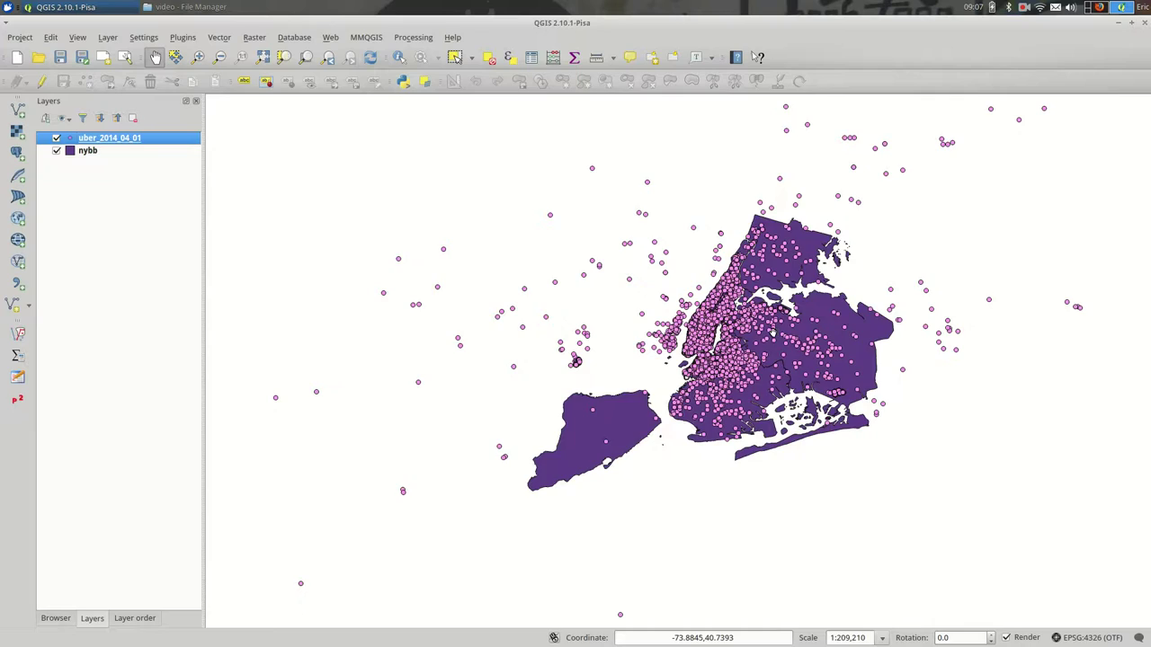
pyautogui.scroll(2, 772, 332)
pyautogui.scroll(-1, 771, 332)
pyautogui.scroll(1, 771, 332)
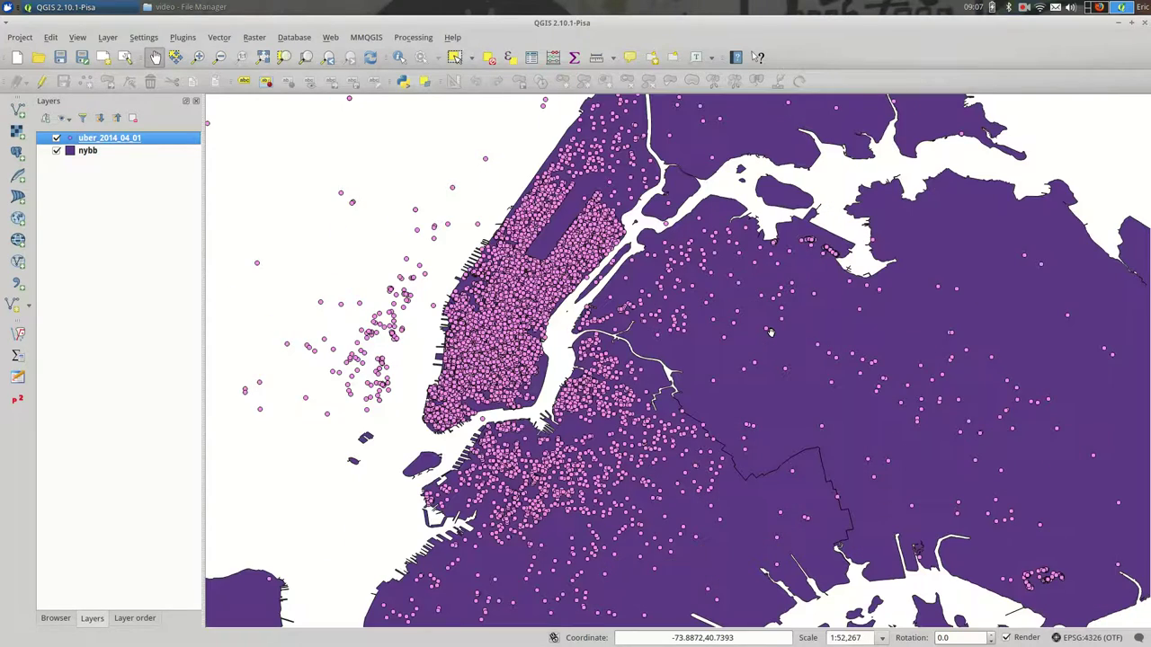
pyautogui.scroll(-2, 771, 331)
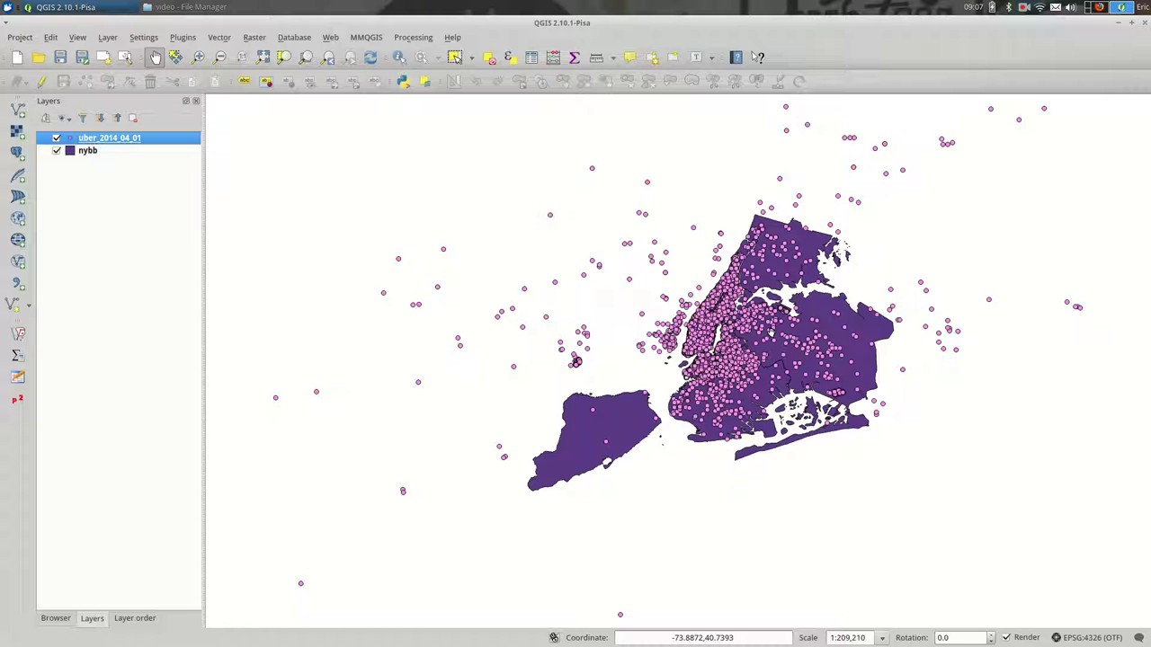
pyautogui.moveTo(968, 219)
pyautogui.mouseDown()
pyautogui.moveTo(959, 236)
pyautogui.moveTo(967, 222)
pyautogui.mouseUp()
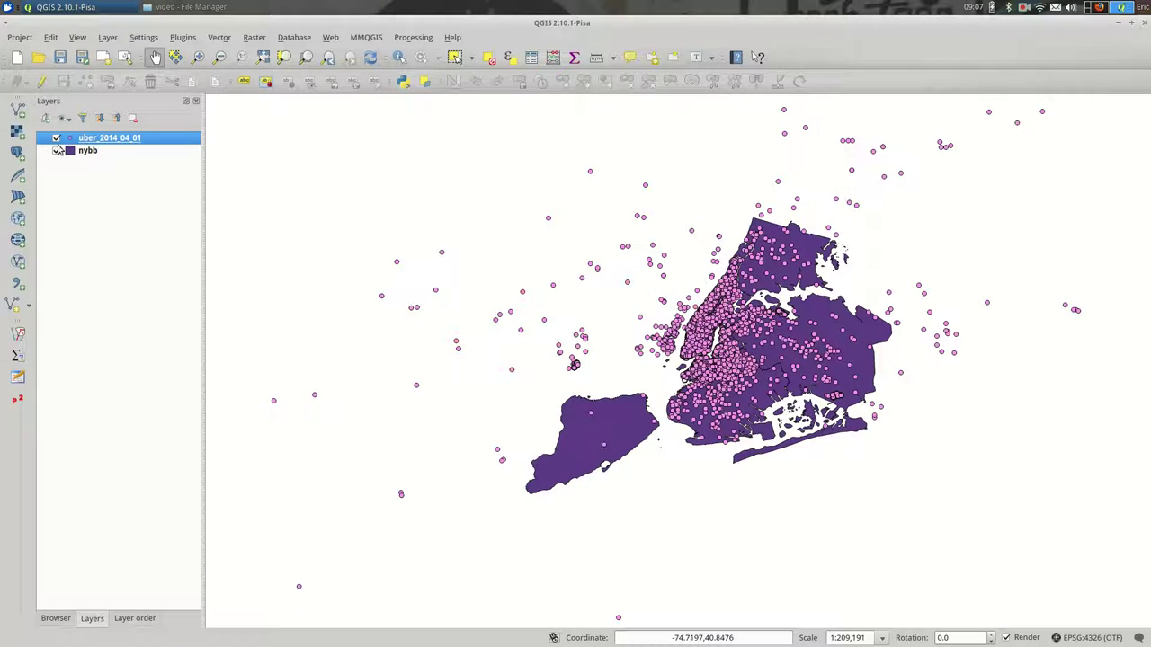
# Step: Confirm the WGS 84 project CRS with on-the-fly reprojection in Project Properties
pyautogui.click(20, 37)
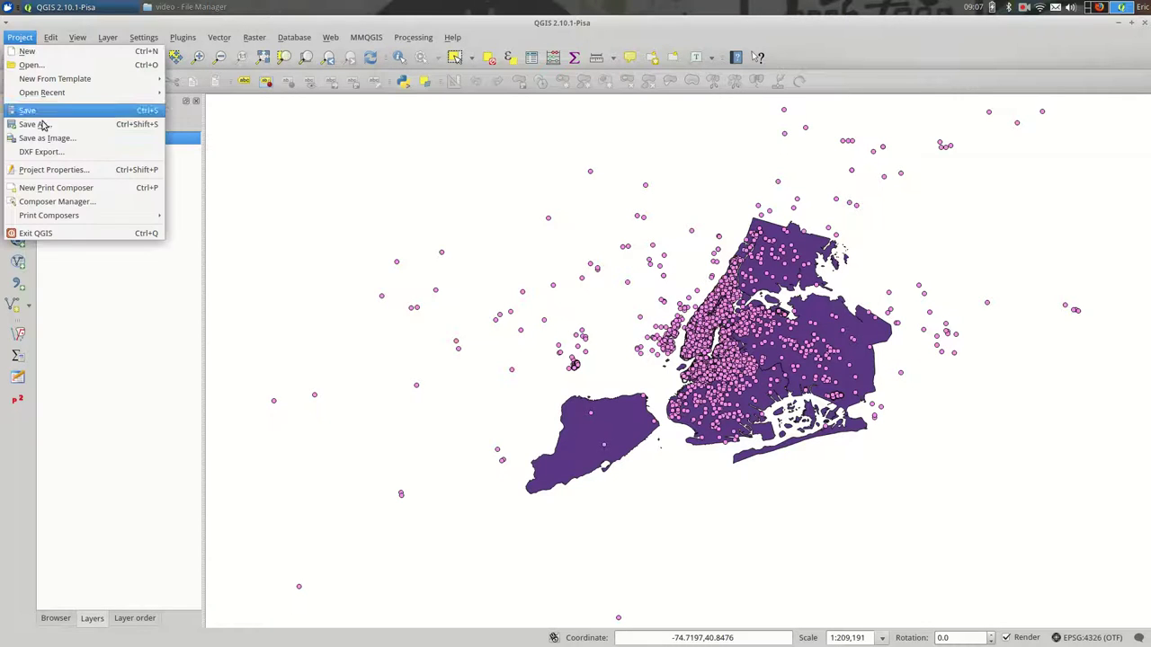
pyautogui.click(86, 176)
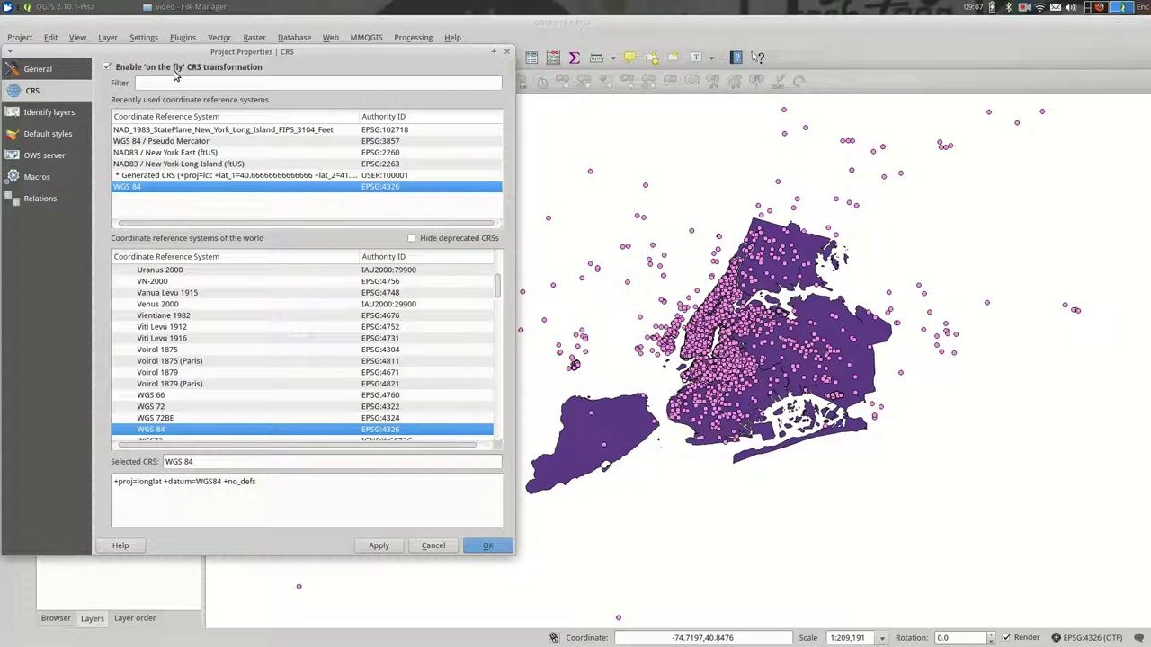
pyautogui.press('Return')
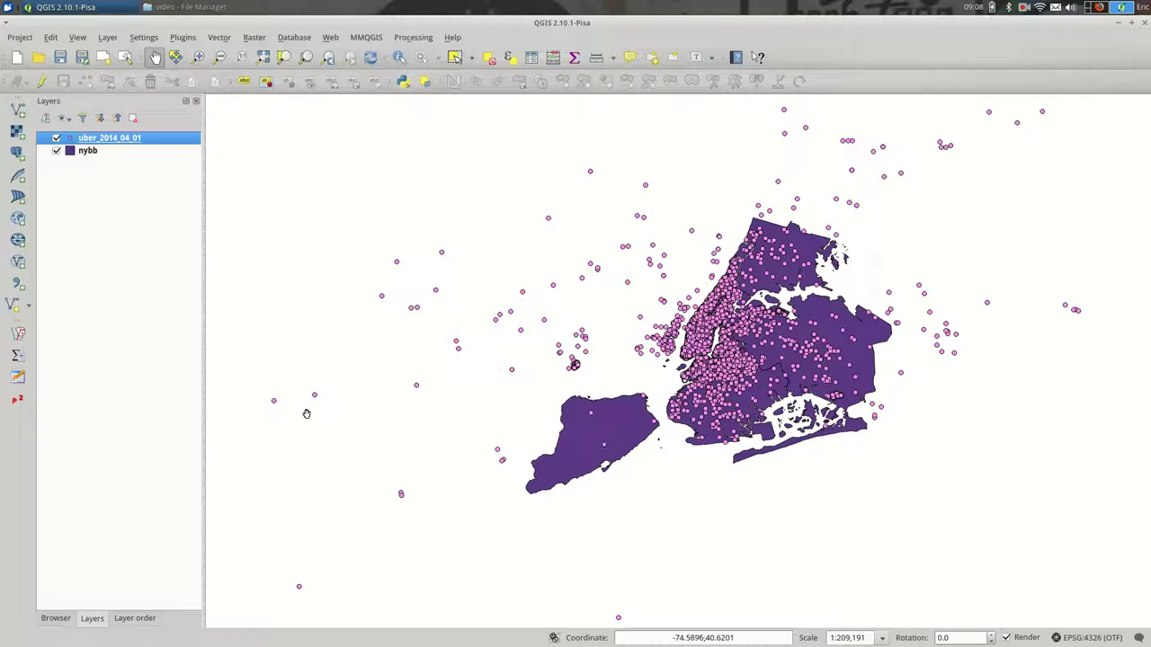
# Step: Pan over Staten Island, Manhattan and Brooklyn to check alignment, then hide uber_2014_04_01
pyautogui.scroll(5, 621, 413)
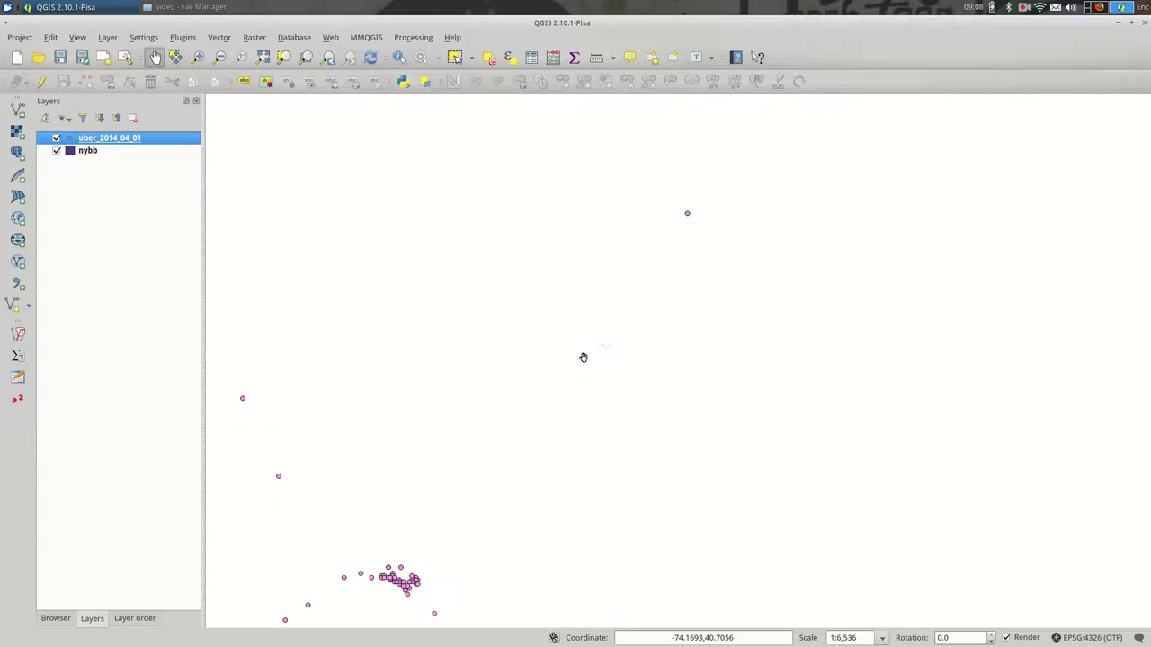
pyautogui.moveTo(524, 404); pyautogui.dragTo(576, 249)
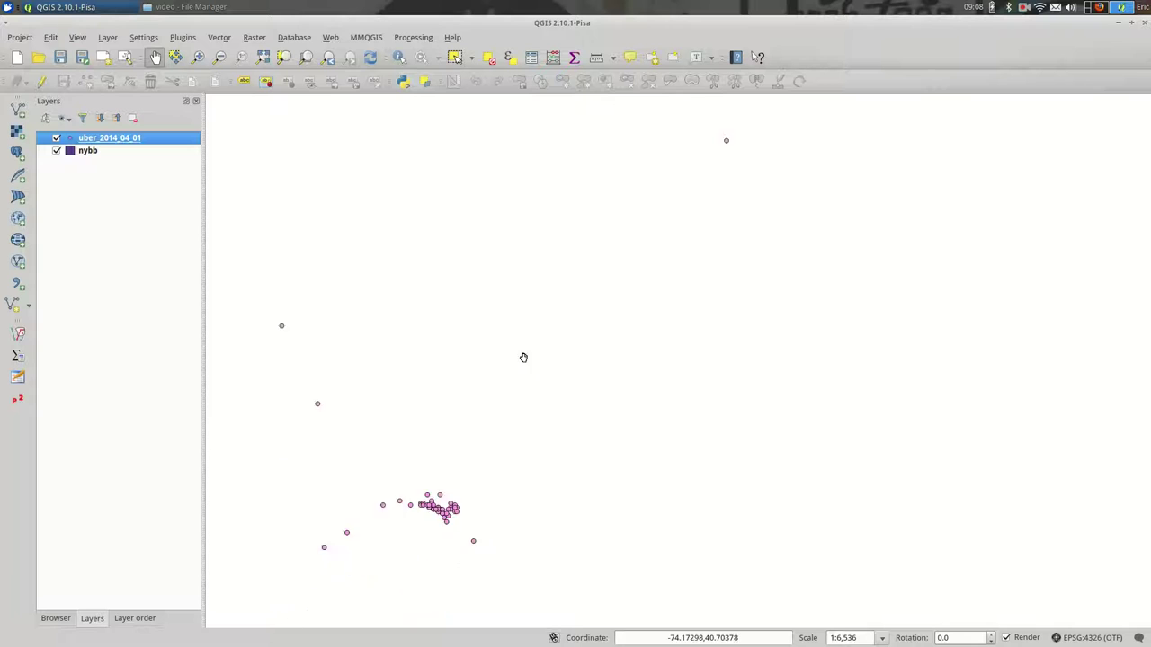
pyautogui.scroll(-1, 635, 180)
pyautogui.scroll(-2, 610, 284)
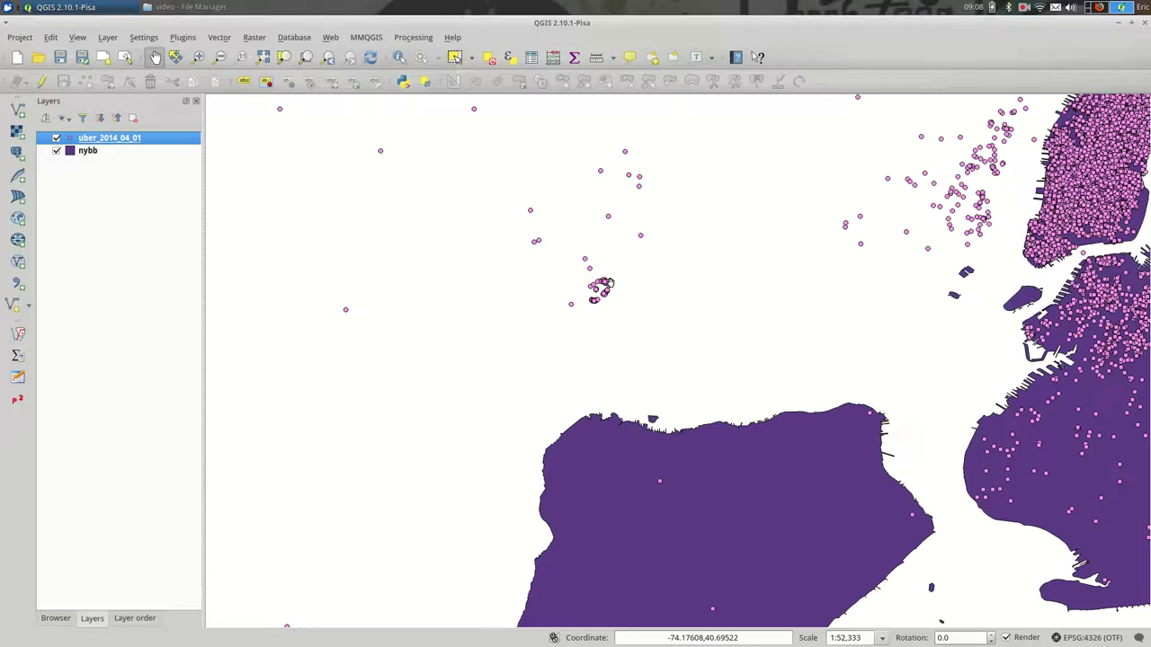
pyautogui.moveTo(729, 285); pyautogui.dragTo(300, 283)
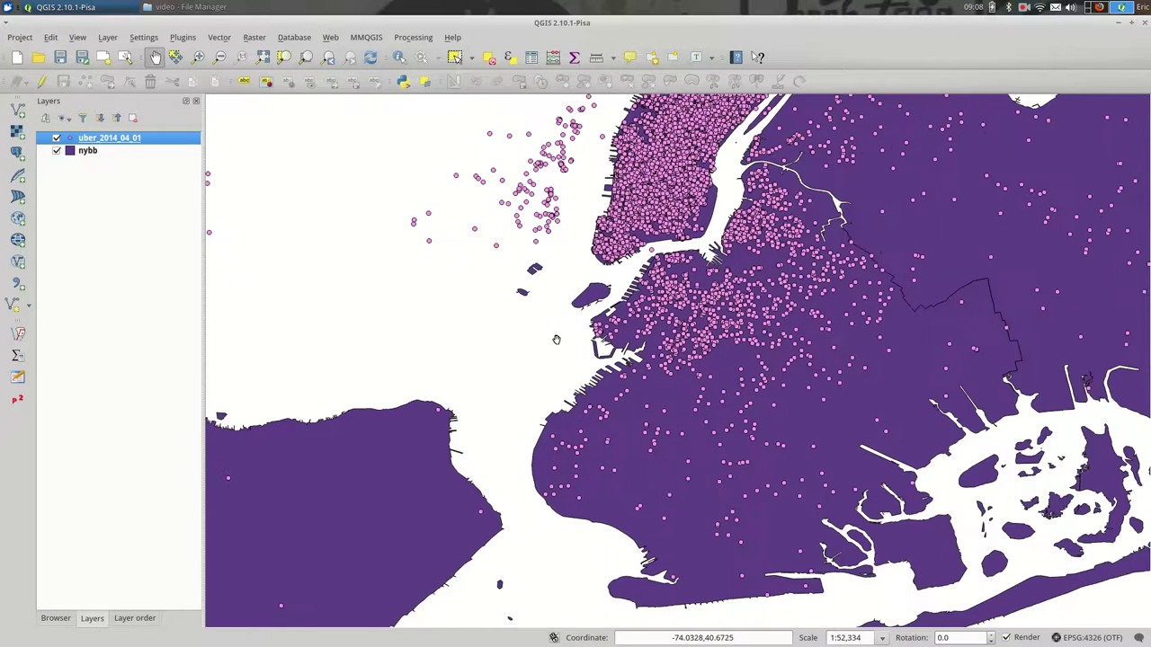
pyautogui.moveTo(555, 337); pyautogui.dragTo(496, 386)
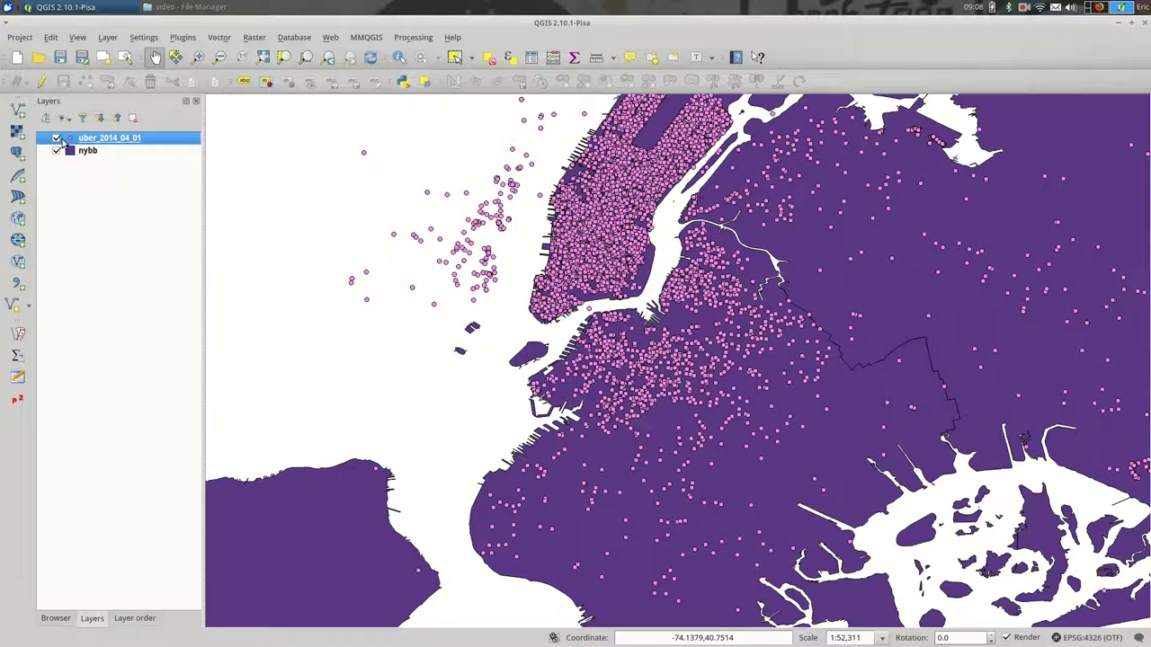
pyautogui.click(56, 139)
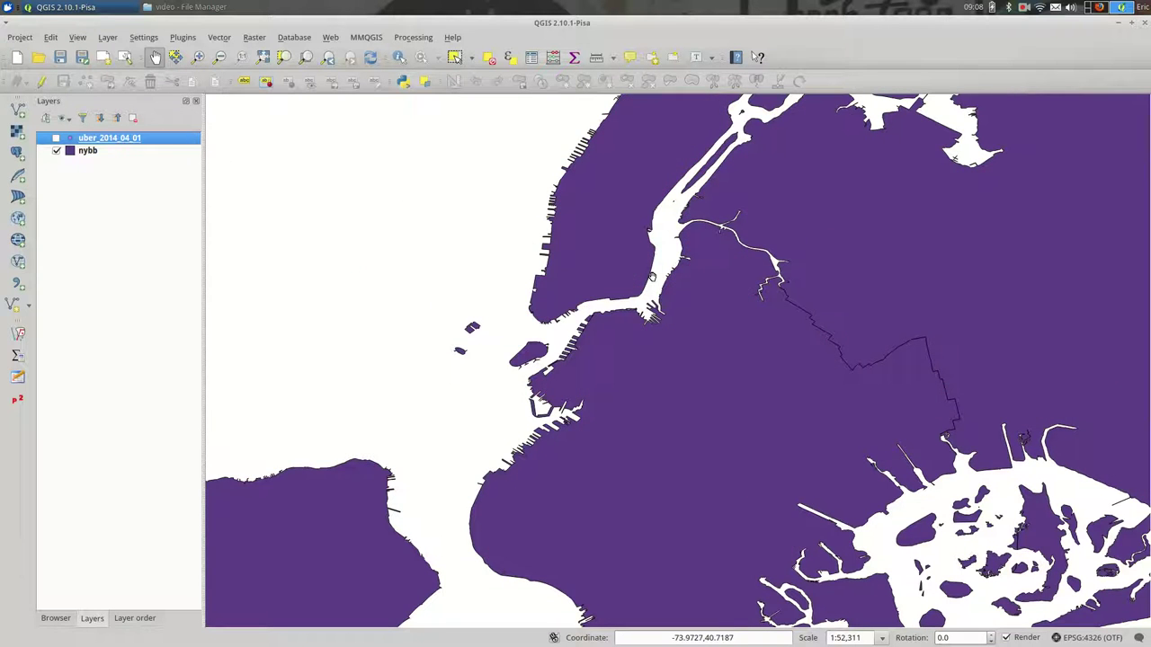
pyautogui.scroll(-2, 653, 279)
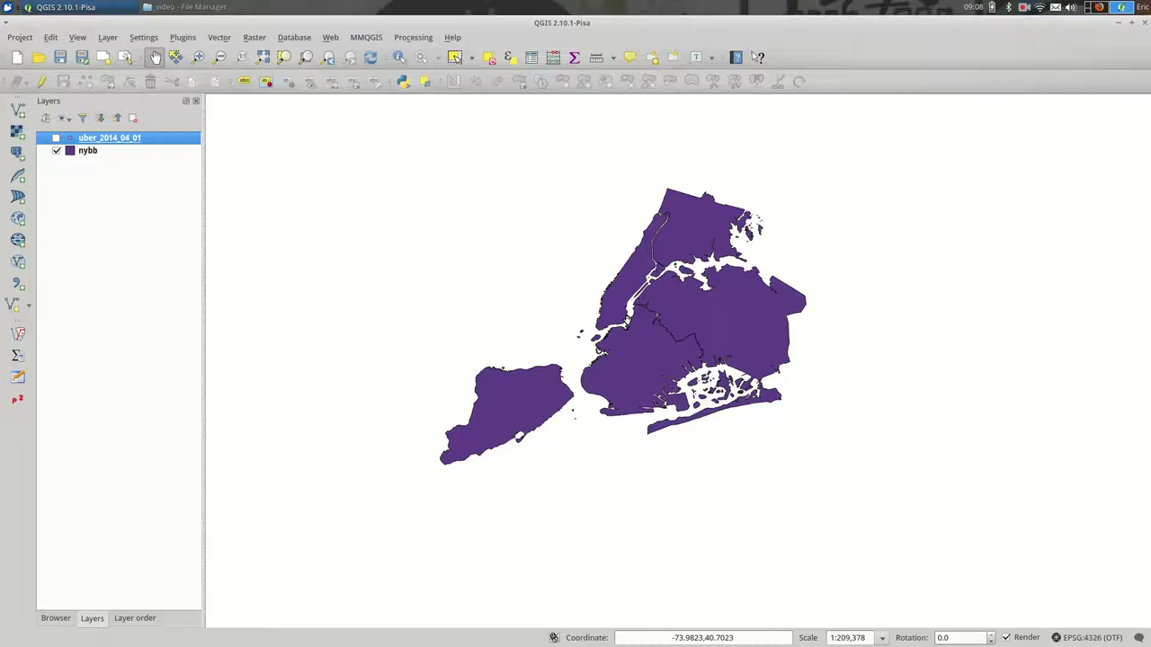
pyautogui.scroll(1, 626, 312)
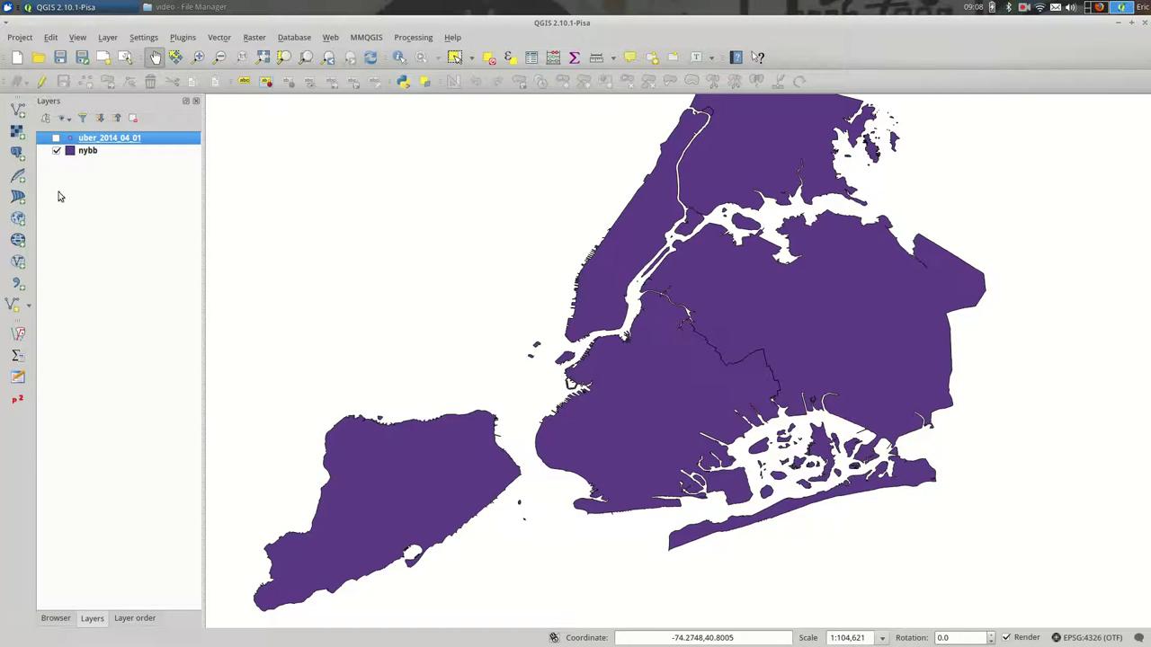
pyautogui.click(88, 151)
pyautogui.rightClick(100, 155)
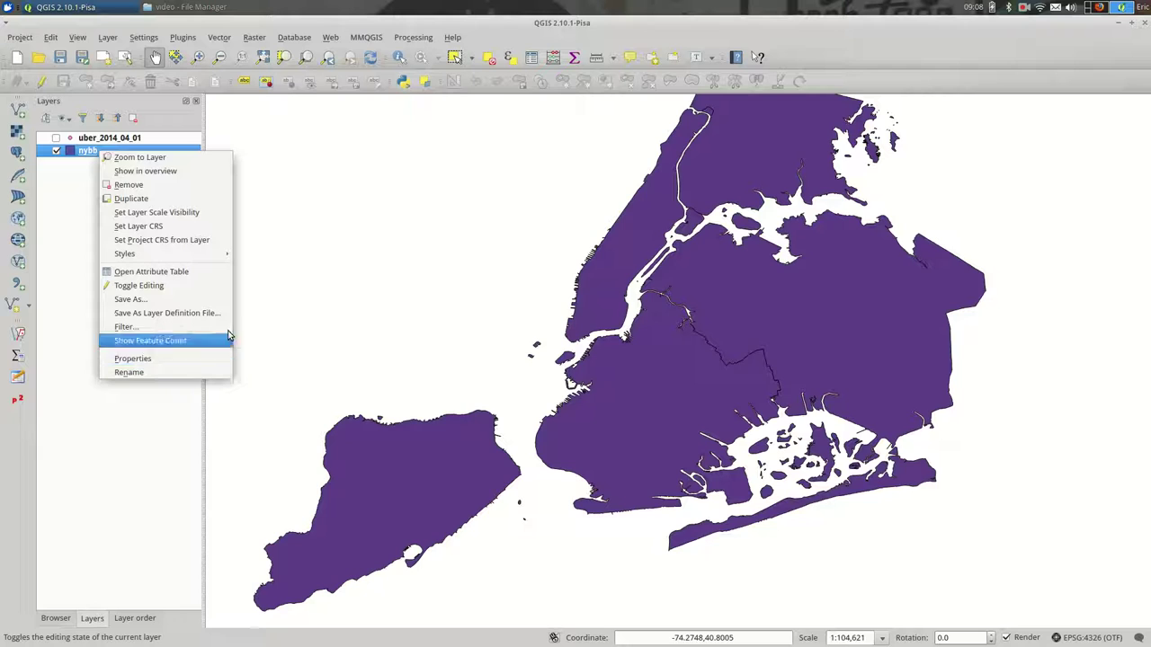
pyautogui.click(330, 267)
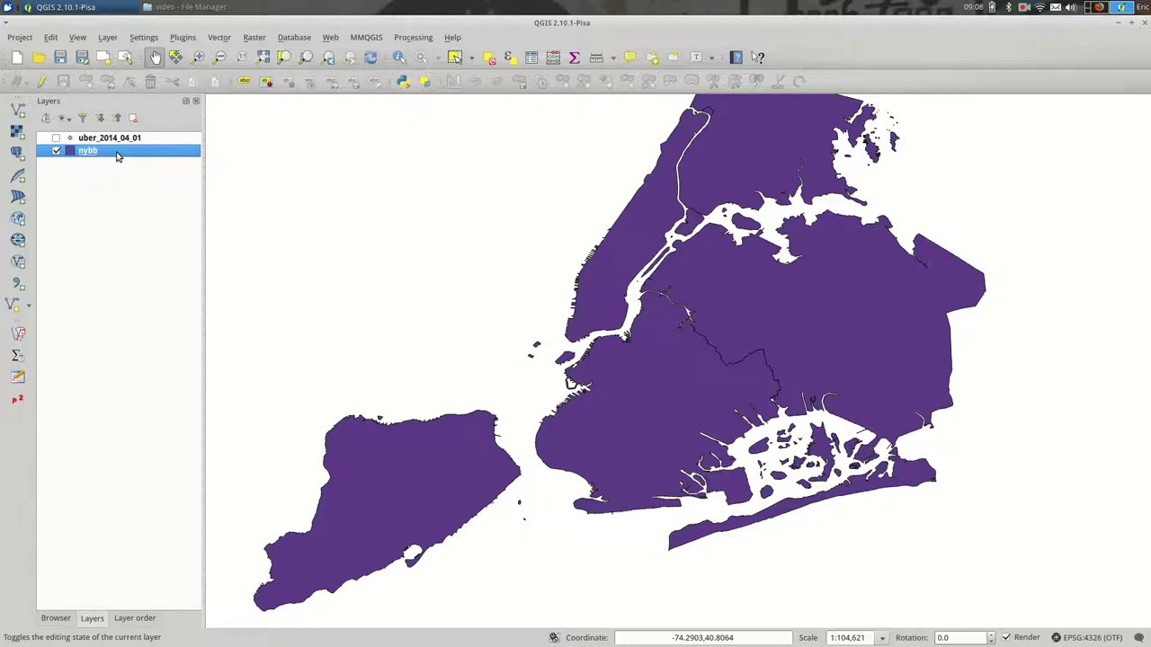
pyautogui.doubleClick(116, 154)
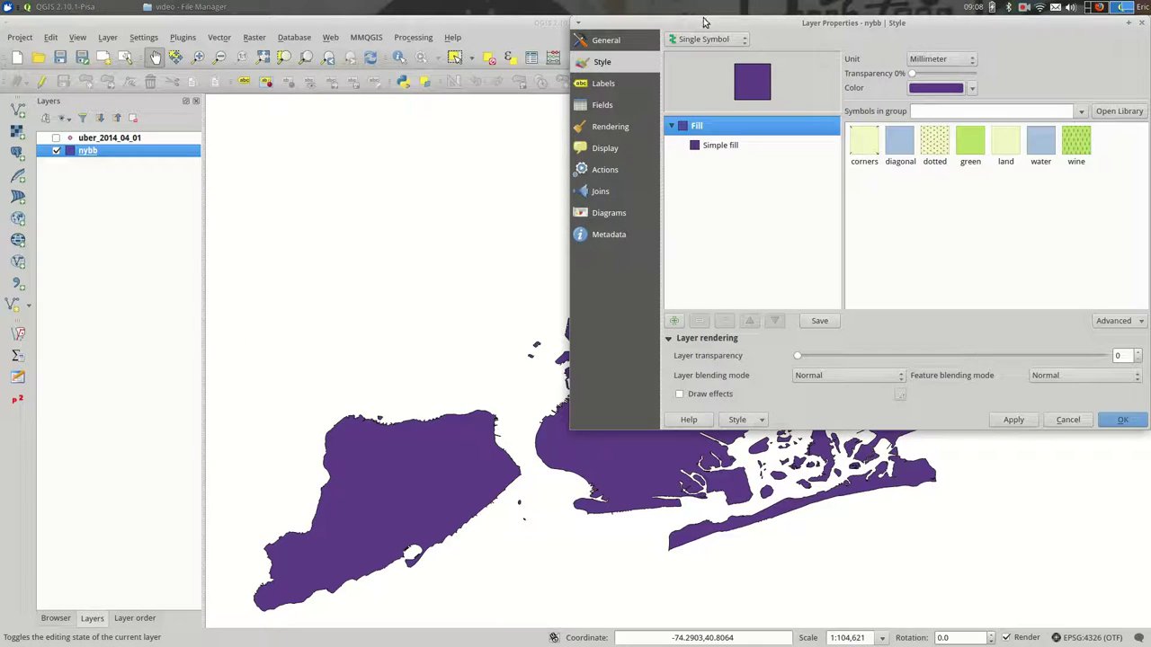
pyautogui.click(594, 41)
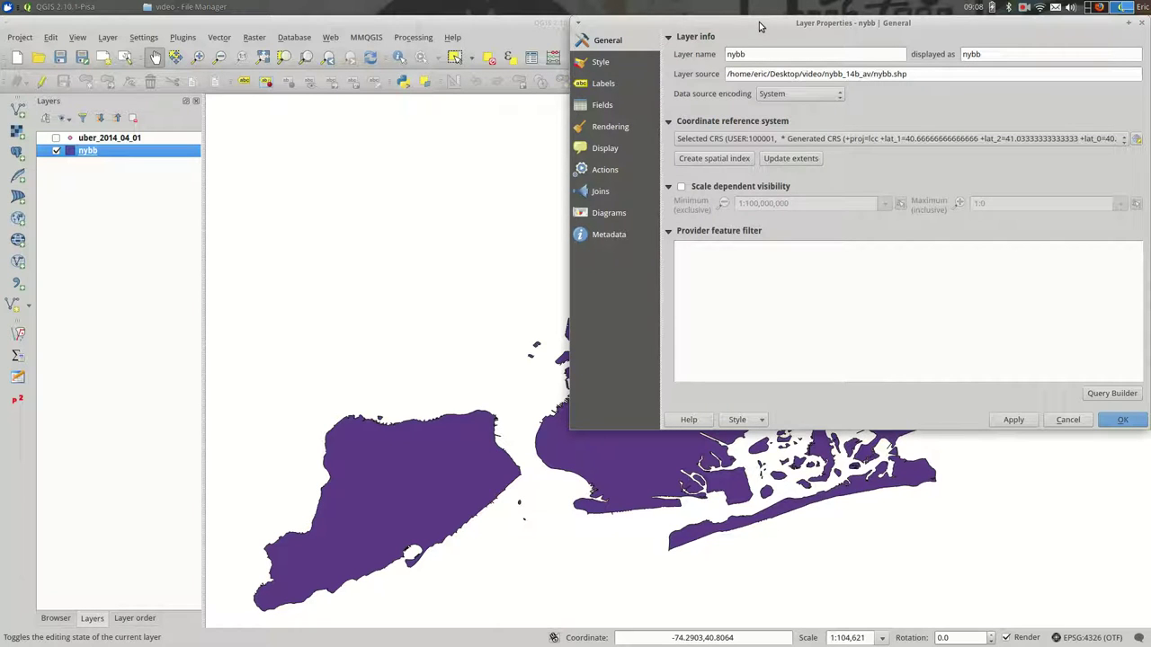
pyautogui.moveTo(759, 27); pyautogui.dragTo(256, 15)
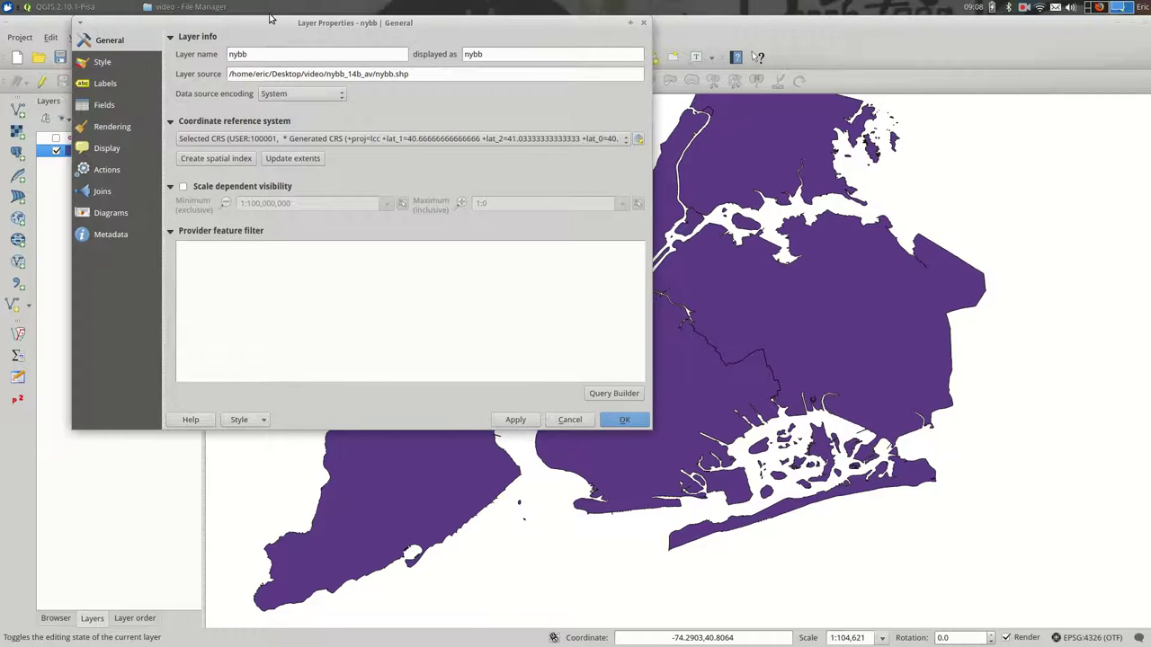
pyautogui.click(443, 139)
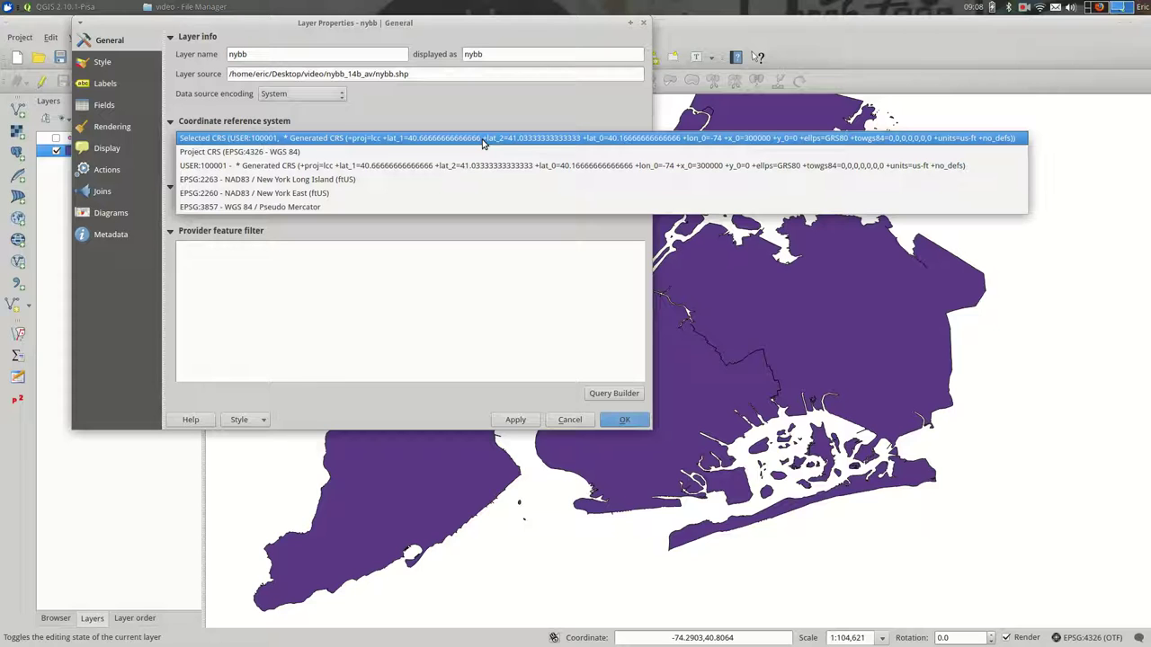
pyautogui.click(482, 139)
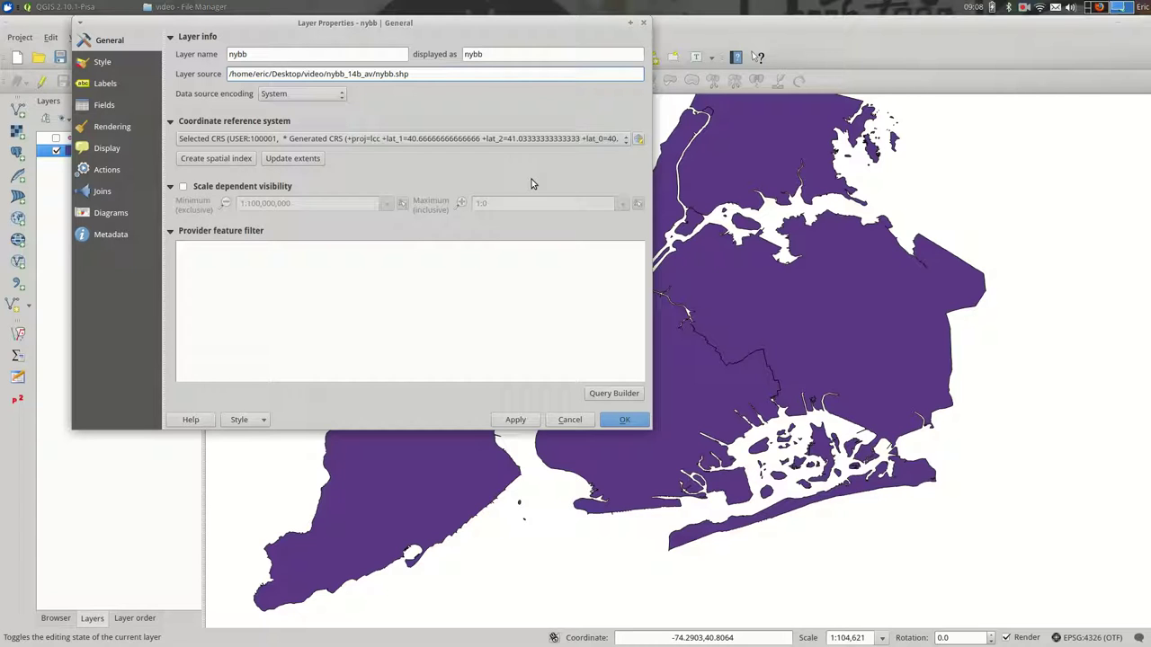
pyautogui.click(621, 420)
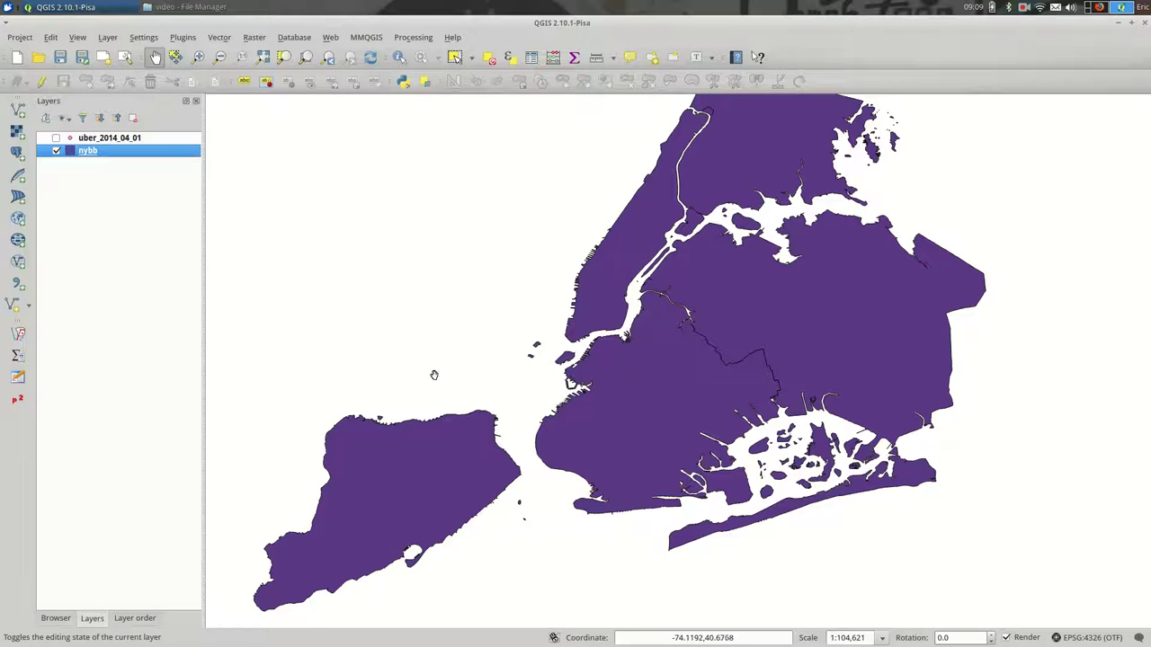
# Step: Nudge the map, turn uber_2014_04_01 back on, and bring up the nybb layer's context menu
pyautogui.moveTo(469, 322); pyautogui.dragTo(454, 344)
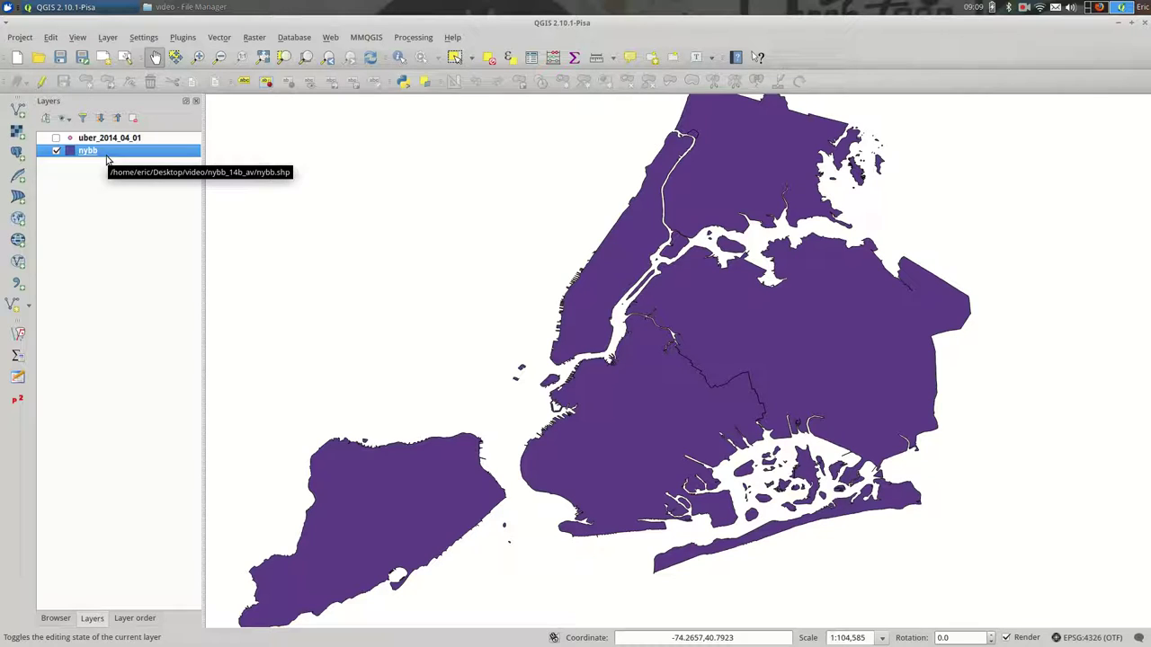
pyautogui.click(55, 138)
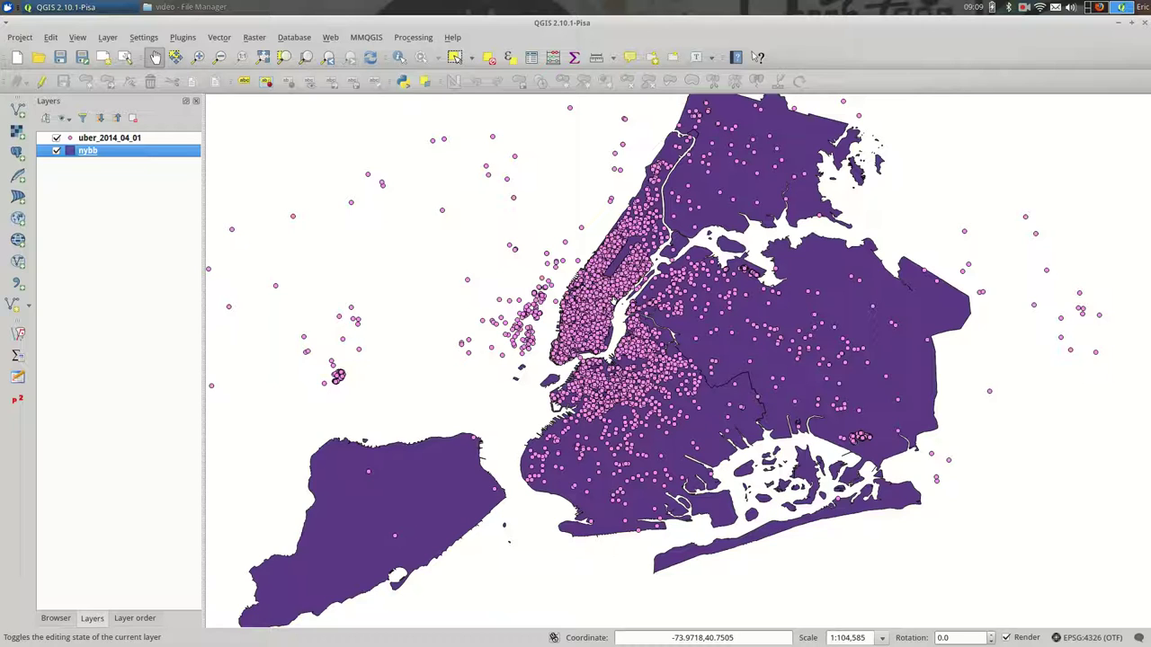
pyautogui.rightClick(108, 156)
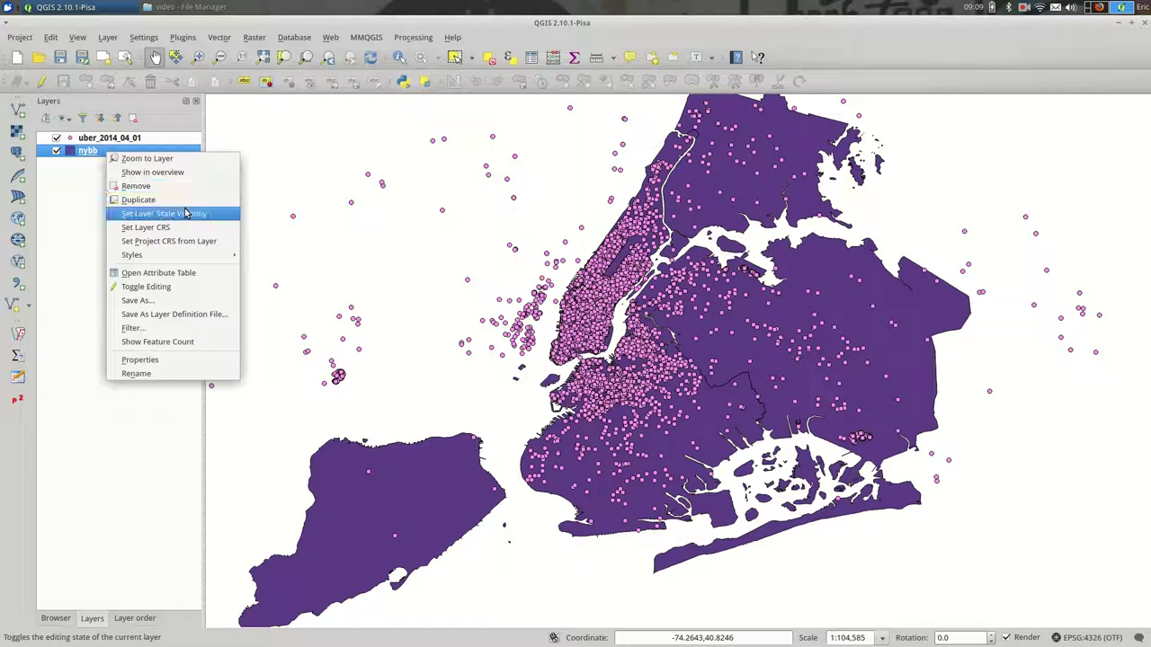
# Step: Start saving nybb as an ESRI Shapefile named nybb_2263 in the Desktop video folder
pyautogui.click(160, 302)
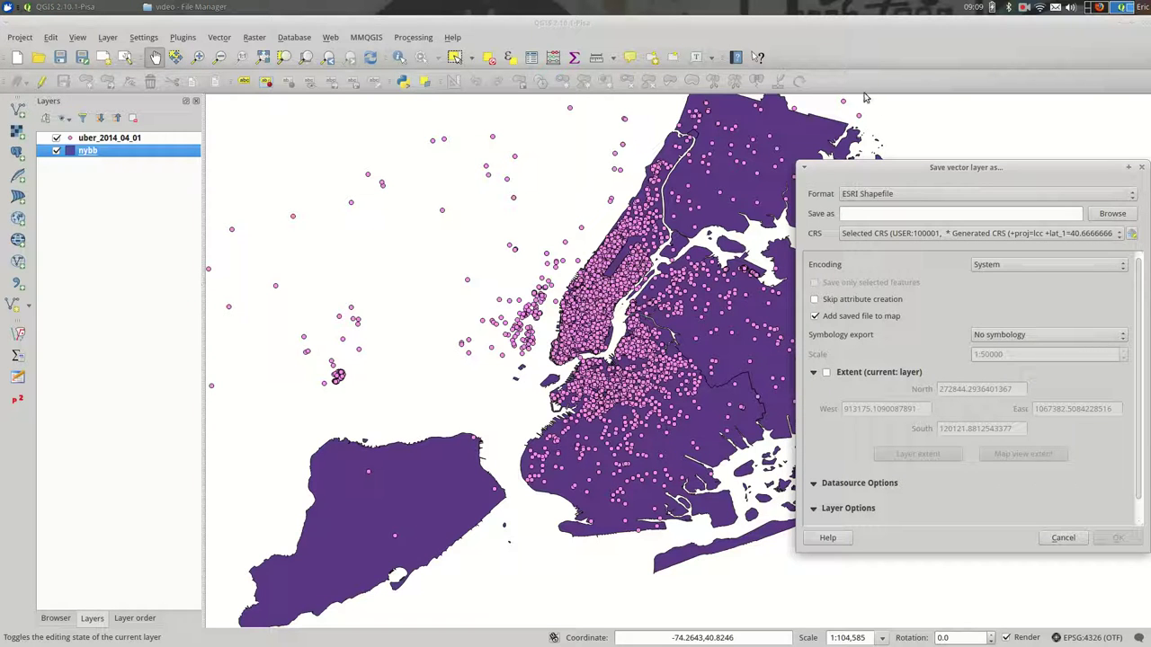
pyautogui.moveTo(928, 165); pyautogui.dragTo(448, 166)
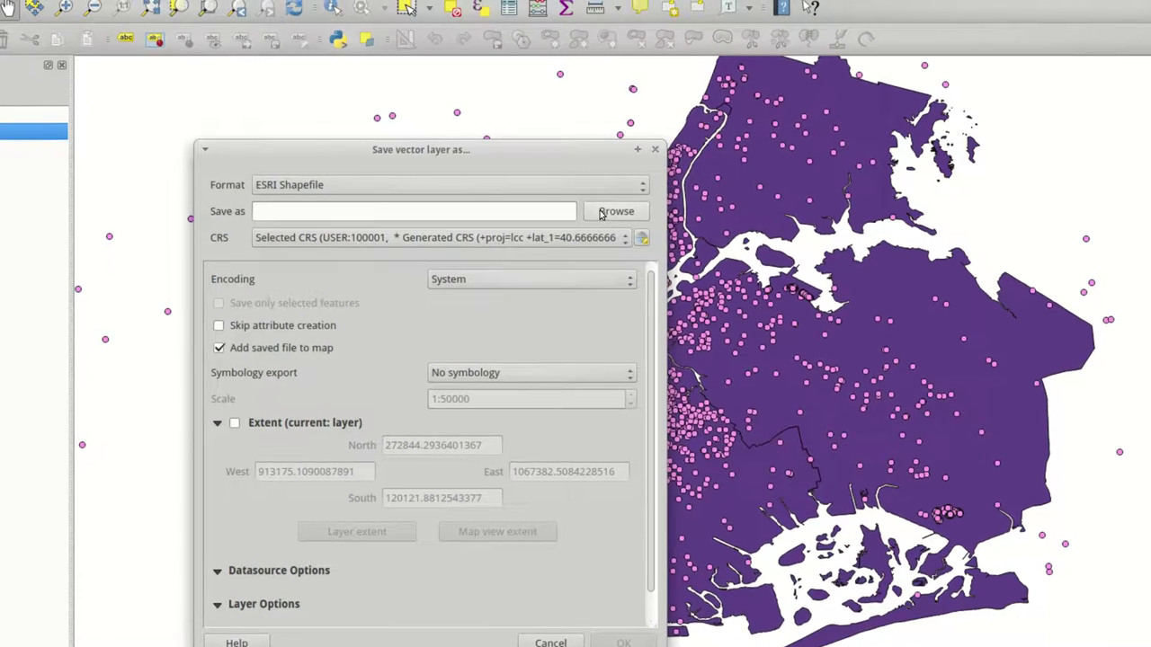
pyautogui.click(601, 213)
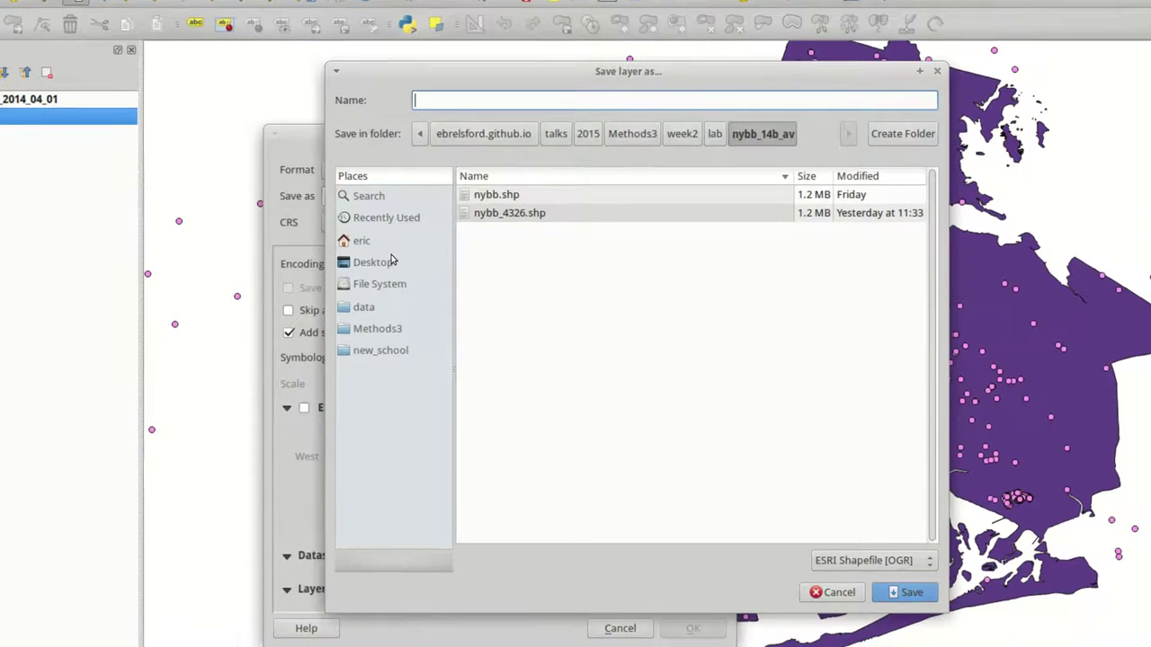
pyautogui.click(322, 275)
pyautogui.click(501, 323)
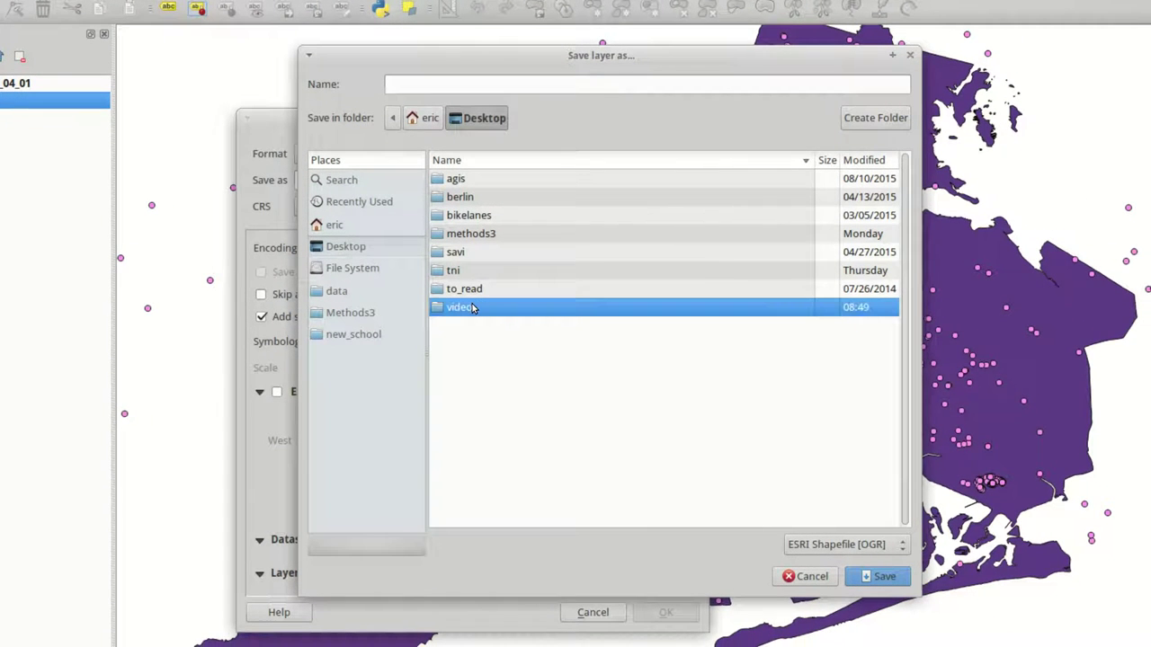
pyautogui.doubleClick(472, 307)
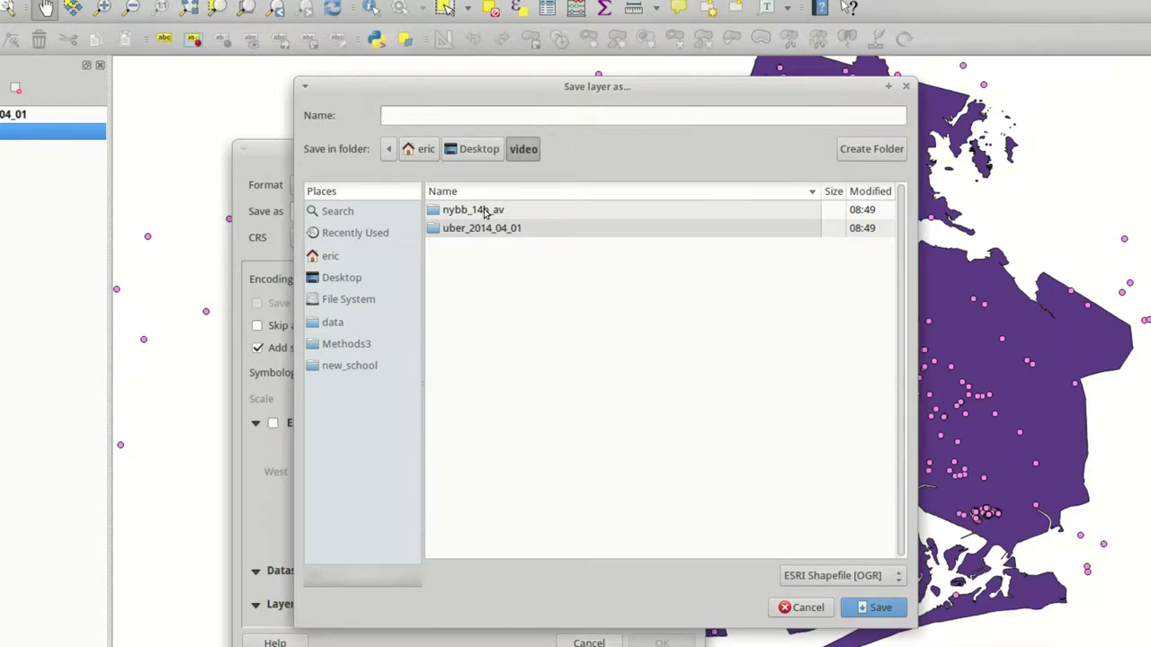
pyautogui.click(465, 116)
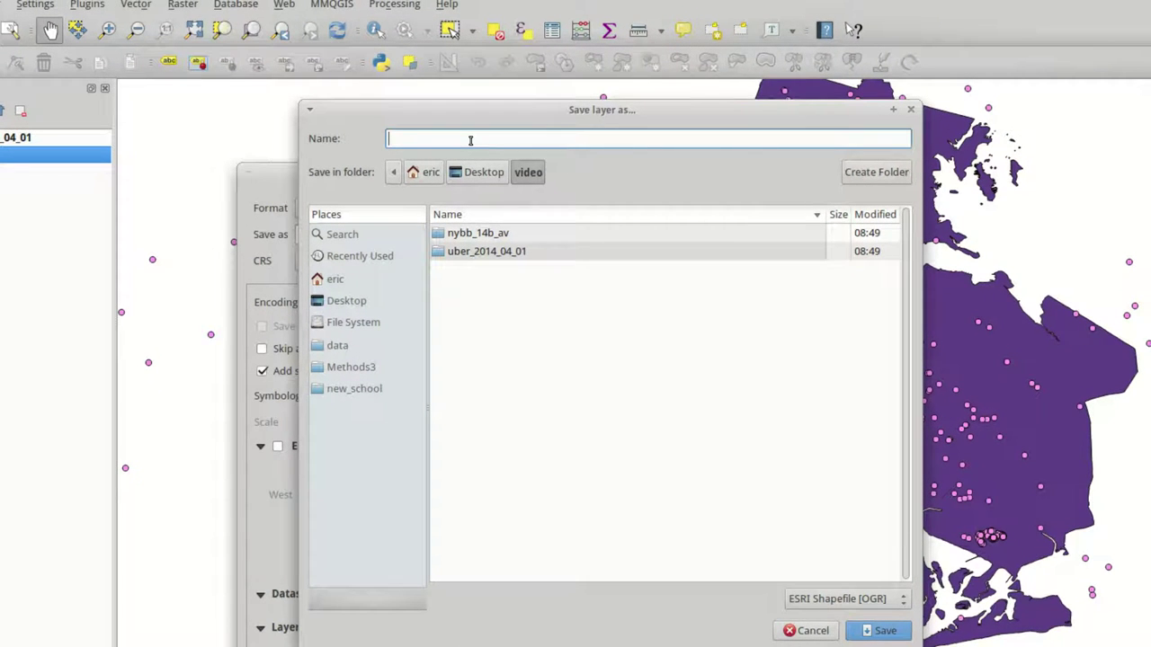
pyautogui.write('nybb_2263')
pyautogui.hotkey('shift', 'Left')
pyautogui.hotkey('shift', 'Left')
pyautogui.hotkey('shift', 'Left')
pyautogui.hotkey('shift', 'Left')
pyautogui.press('Return')
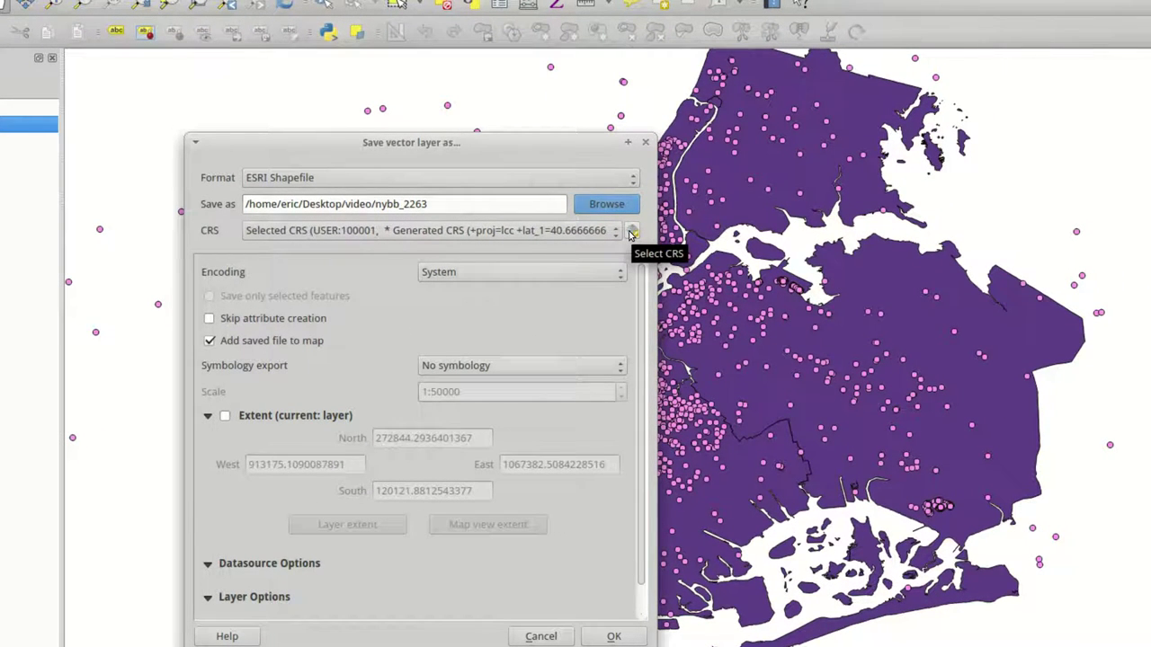
# Step: Pick EPSG:2263 New York Long Island from the recent output CRS list
pyautogui.click(632, 232)
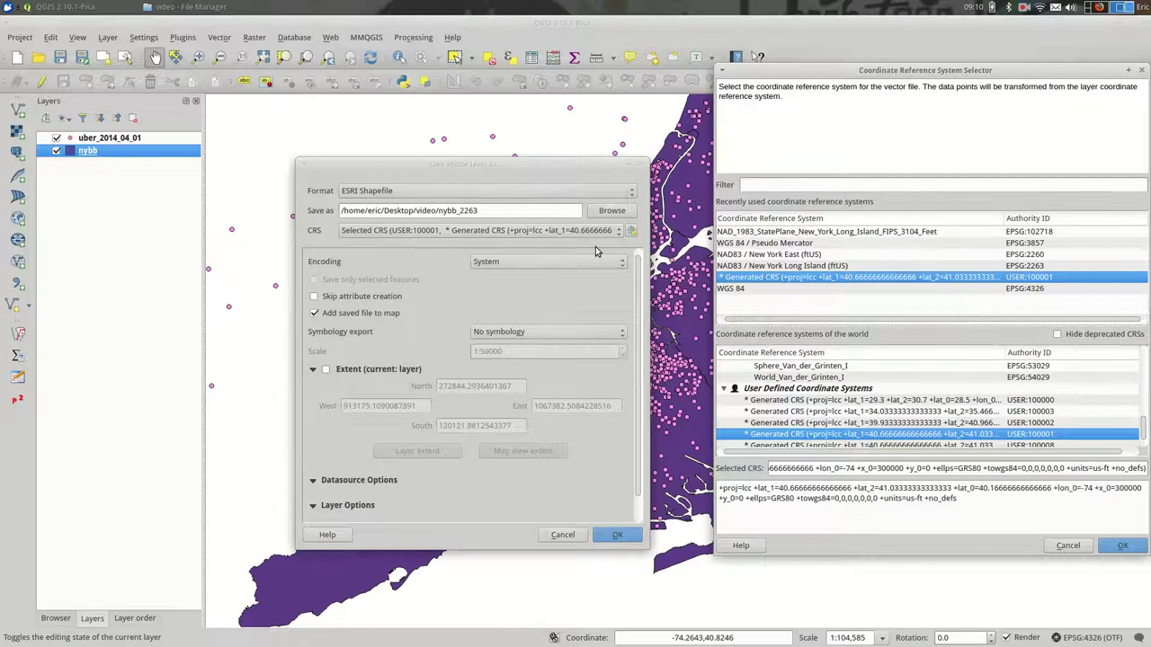
pyautogui.press('Return')
pyautogui.click(562, 232)
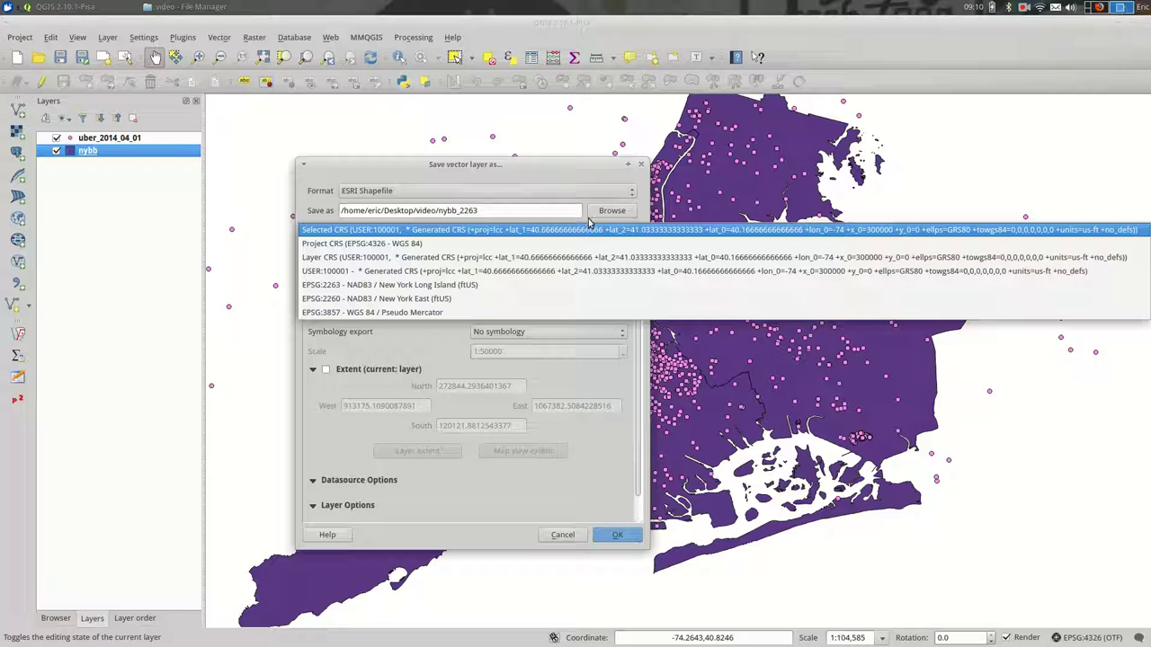
pyautogui.click(588, 219)
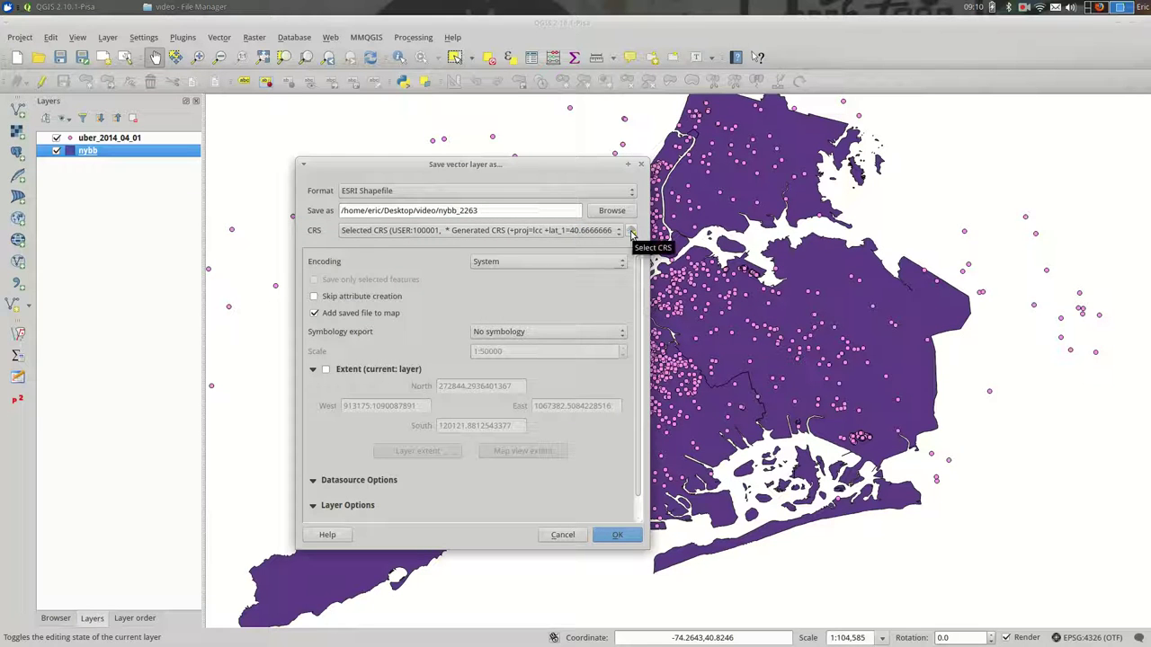
pyautogui.click(597, 232)
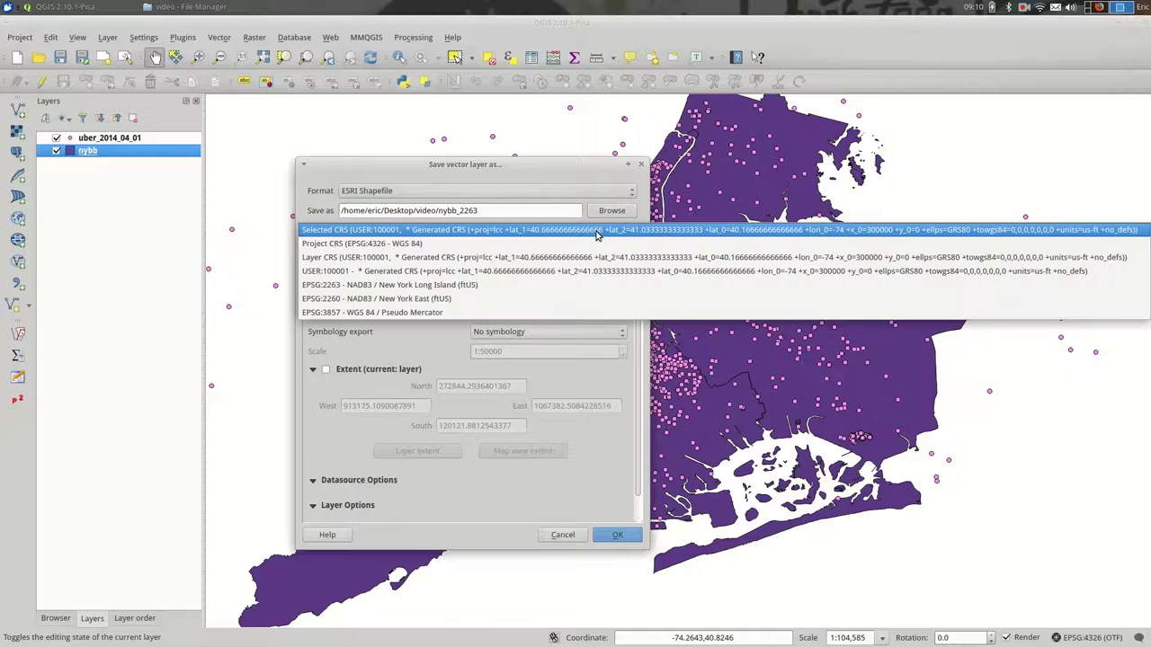
pyautogui.click(558, 285)
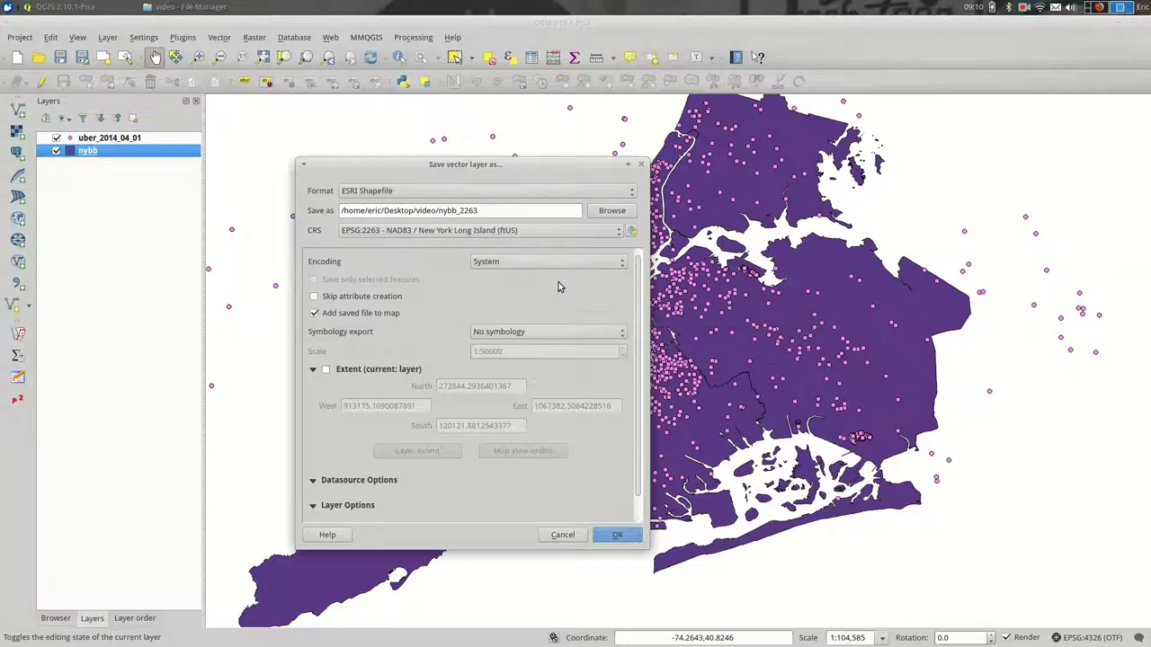
# Step: Search the CRS selector for 2263 and confirm NAD83 / New York Long Island (ftUS)
pyautogui.click(632, 231)
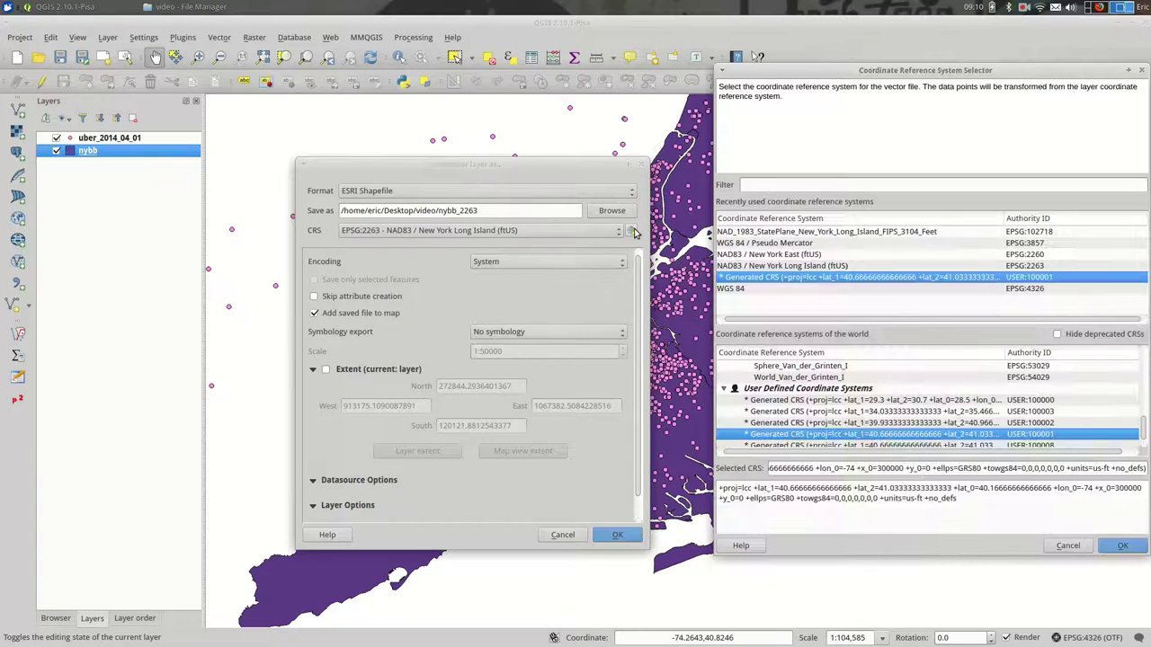
pyautogui.click(797, 185)
pyautogui.write('2263')
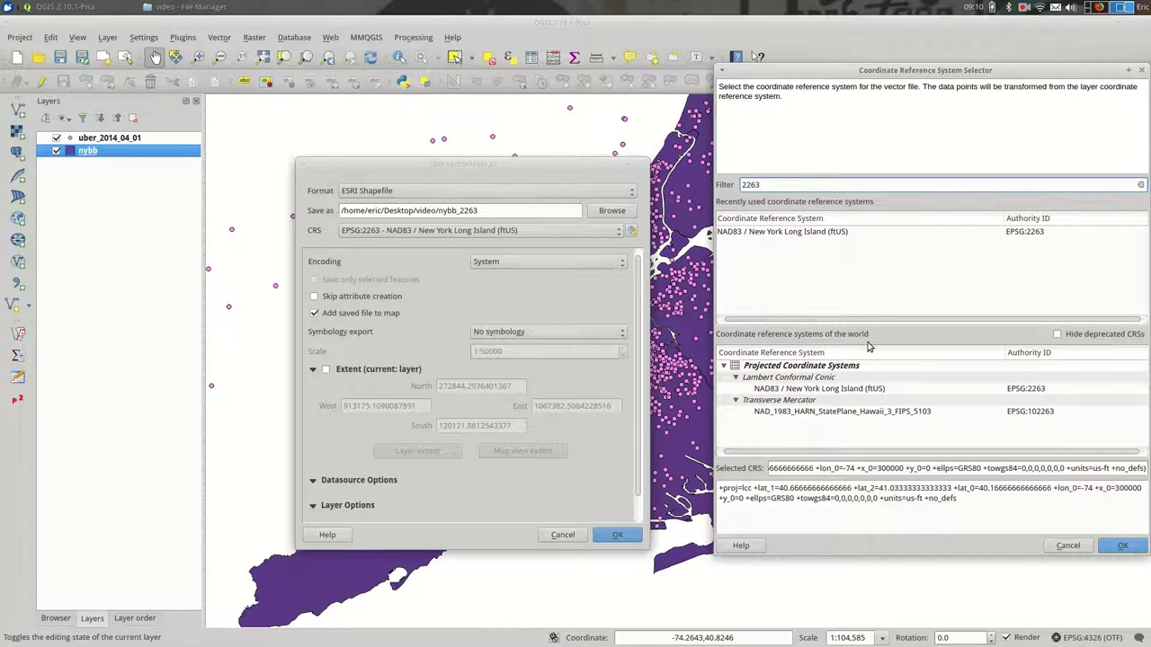
pyautogui.click(871, 233)
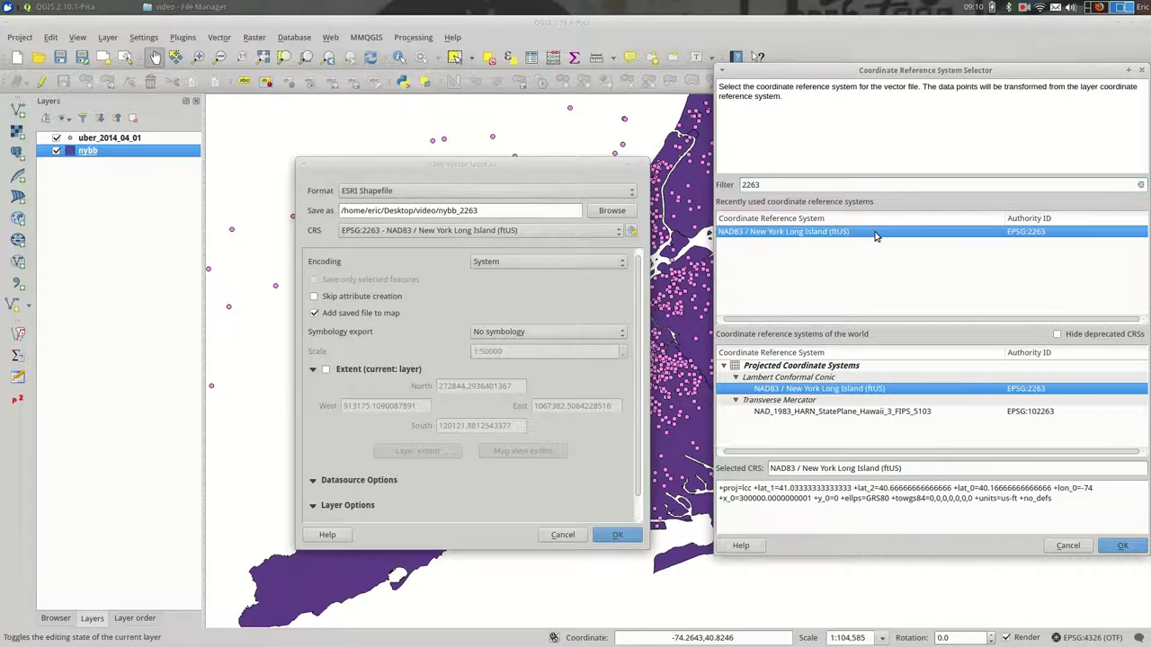
pyautogui.click(852, 388)
pyautogui.press('Return')
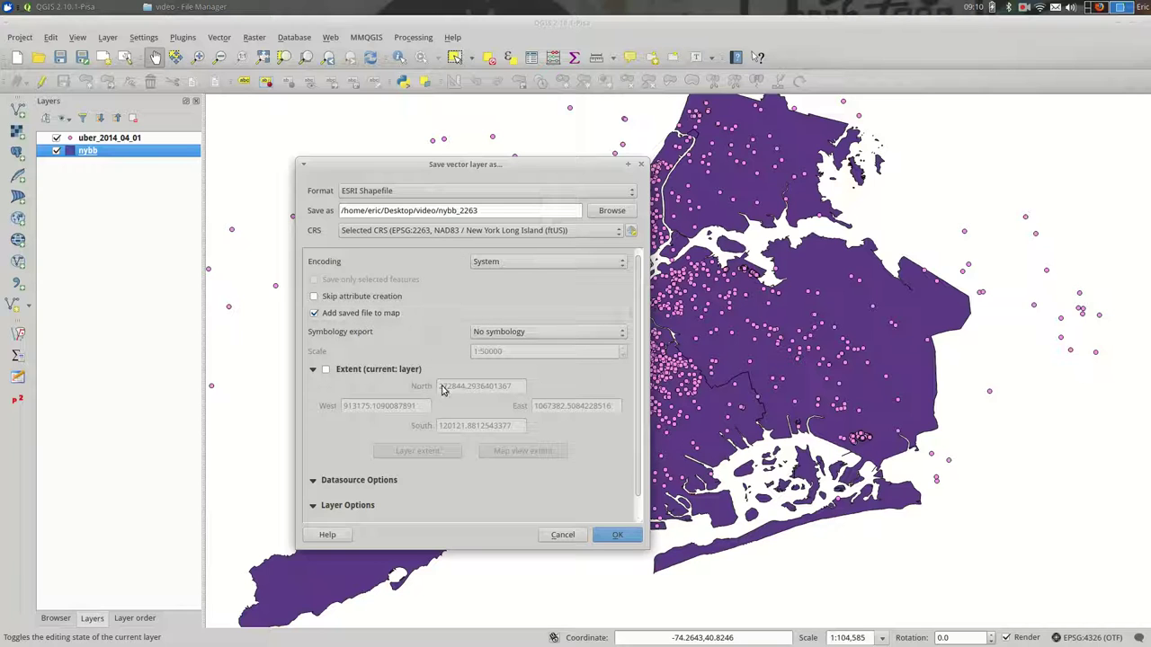
# Step: Run the nybb_2263 export and toggle its visibility to compare with the original boroughs
pyautogui.click(623, 537)
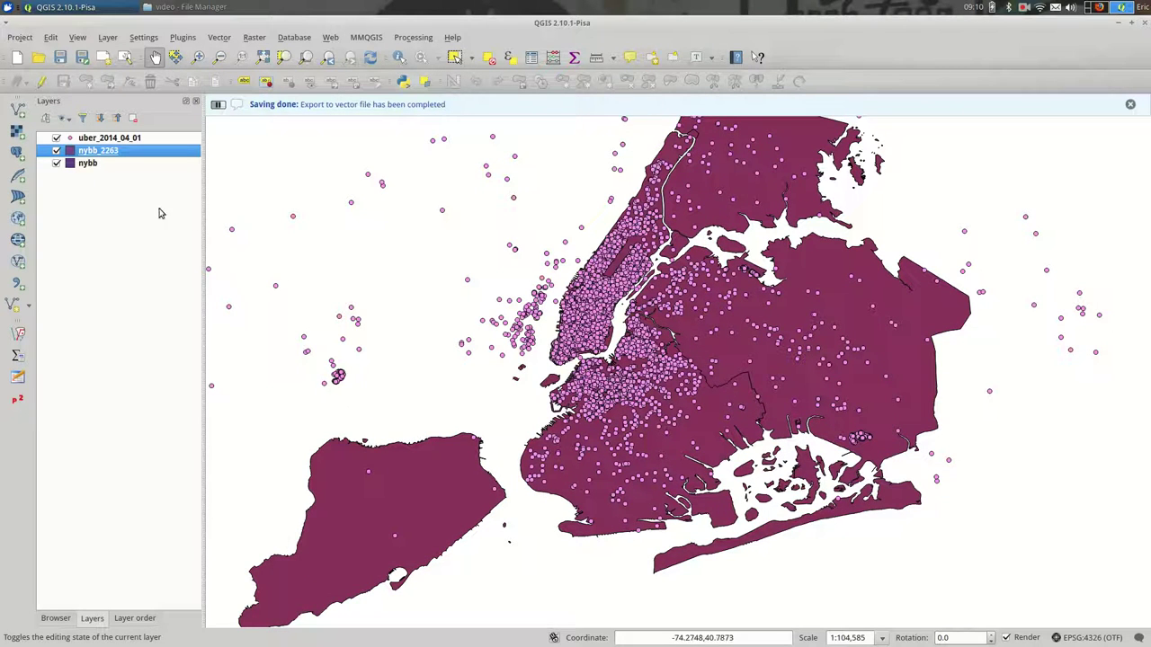
pyautogui.click(56, 151)
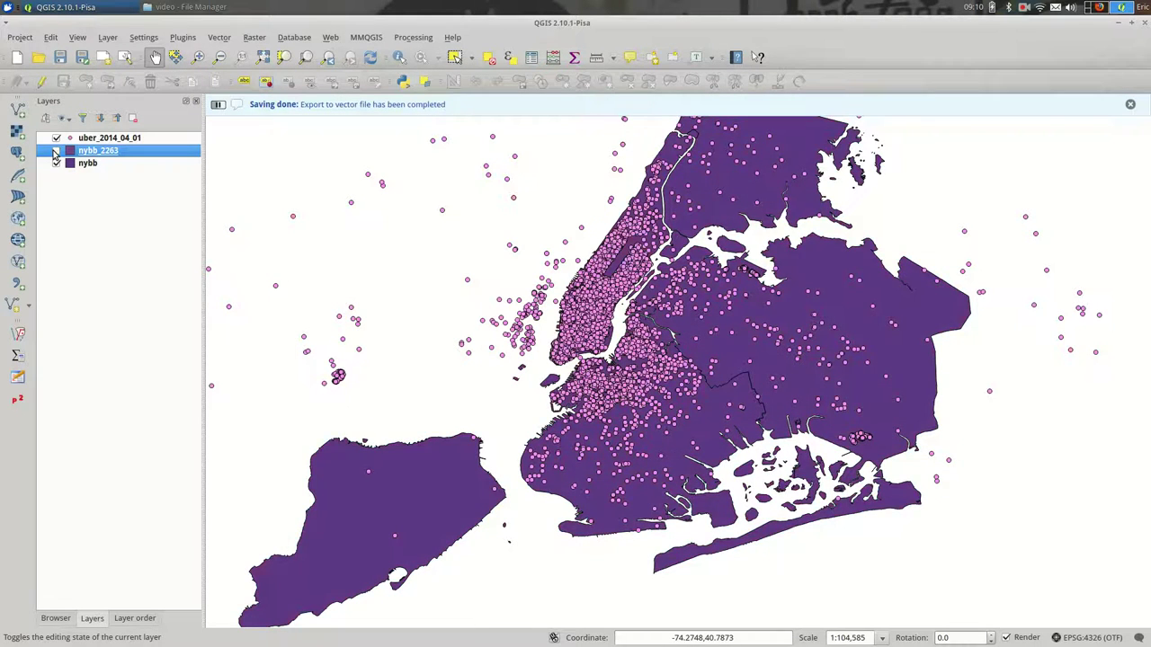
pyautogui.click(56, 151)
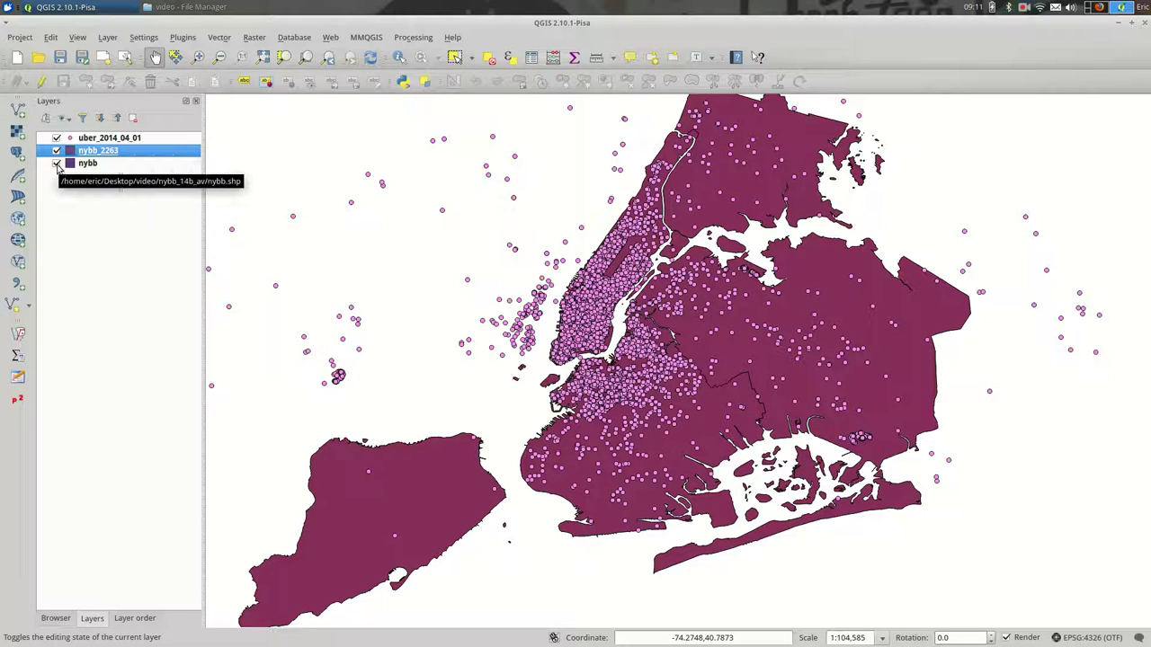
# Step: Remove the original nybb layer from the project, then select uber_2014_04_01
pyautogui.click(100, 163)
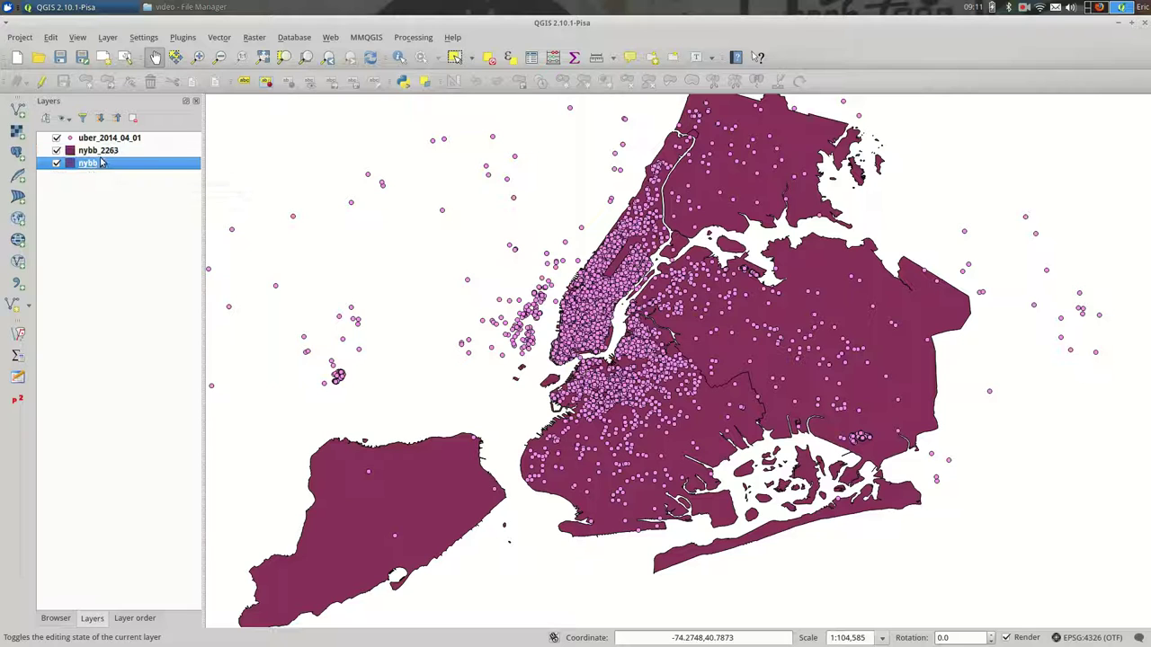
pyautogui.rightClick(114, 163)
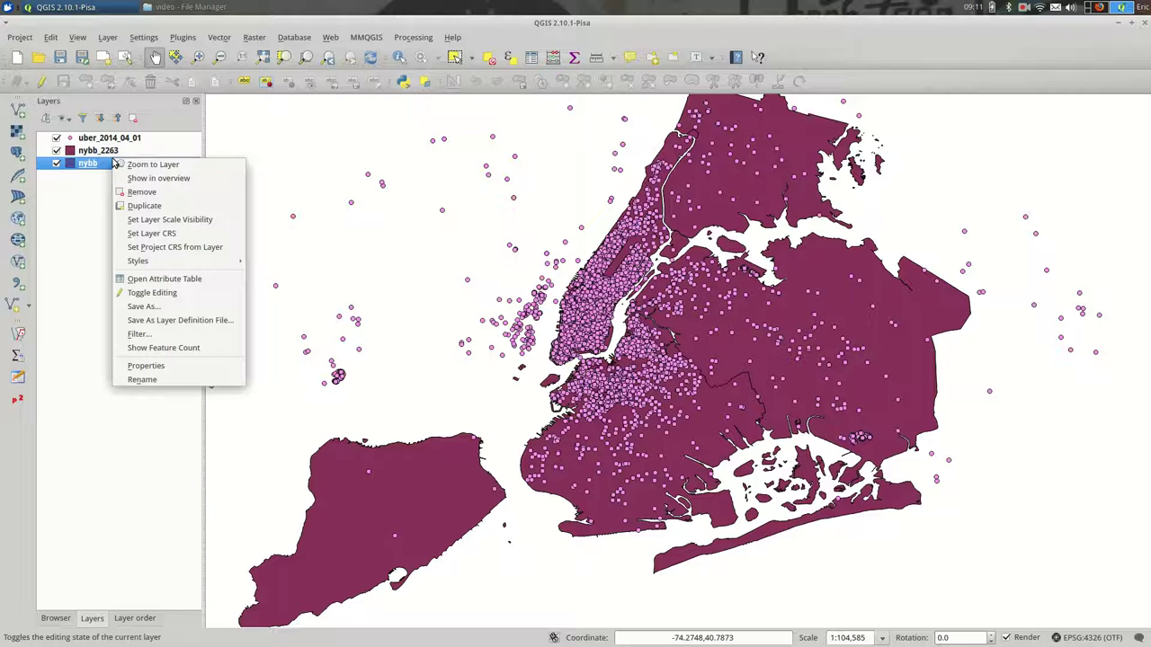
pyautogui.click(173, 196)
pyautogui.press('Return')
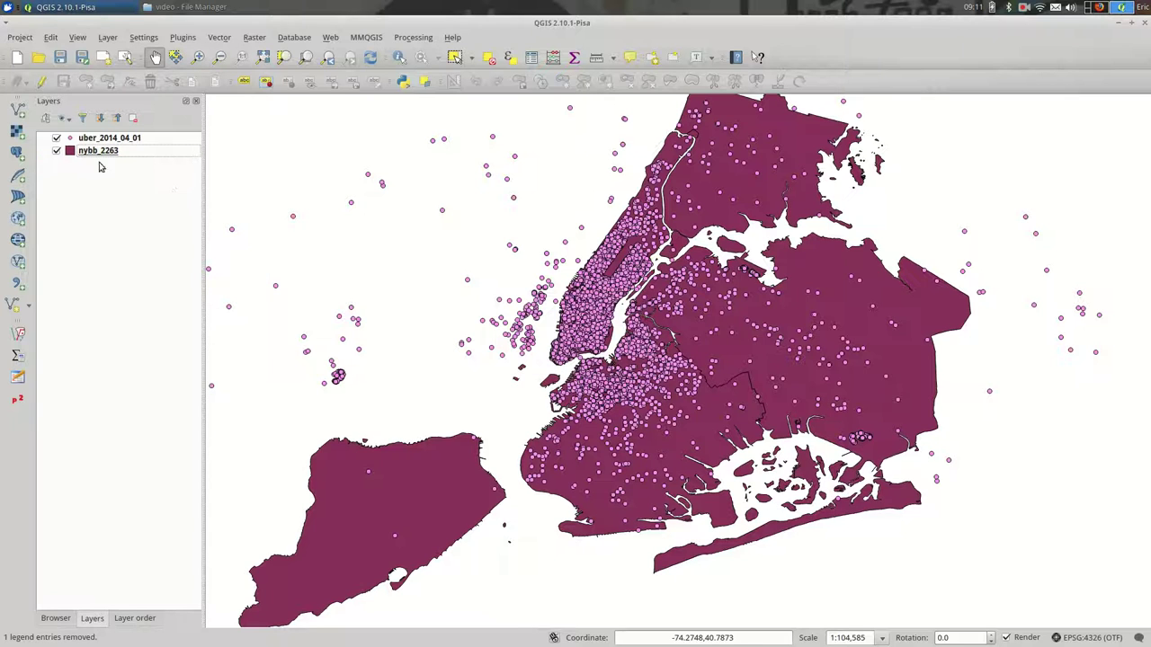
pyautogui.click(84, 139)
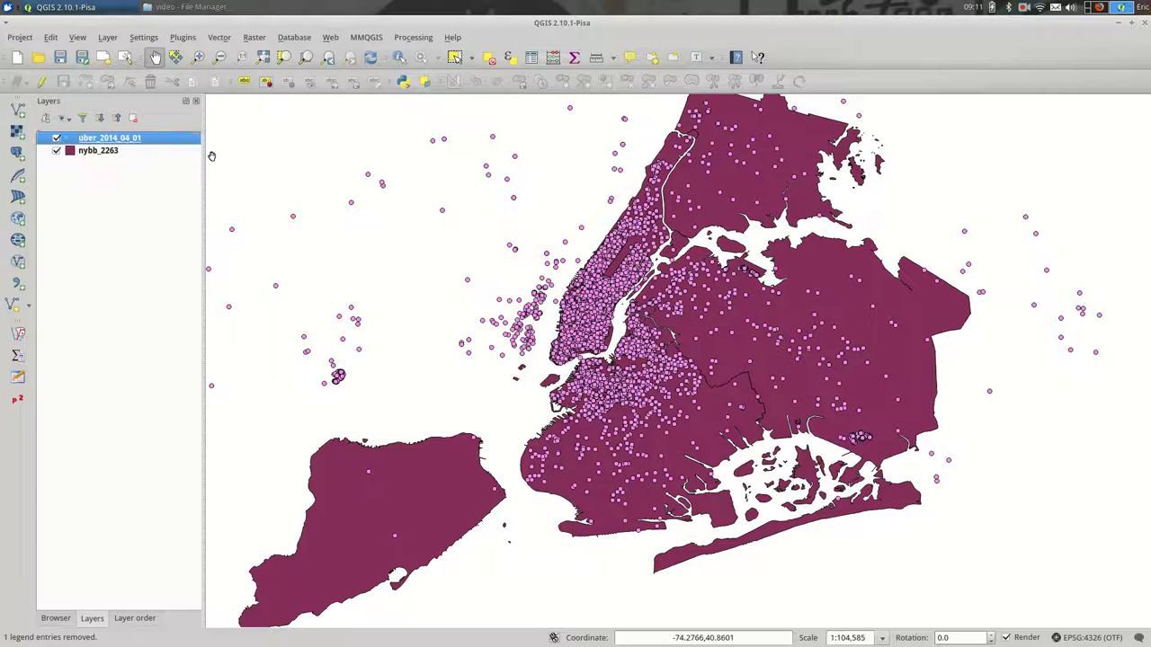
# Step: Start saving uber_2014_04_01 as a new shapefile named uber_2263
pyautogui.rightClick(149, 139)
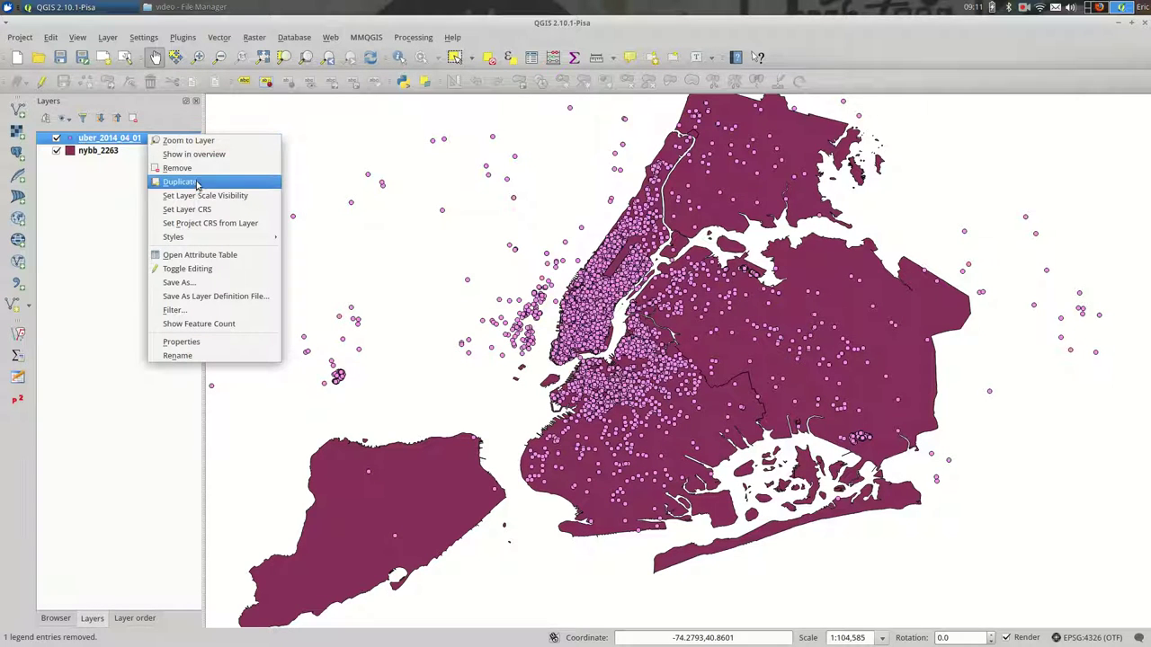
pyautogui.click(225, 285)
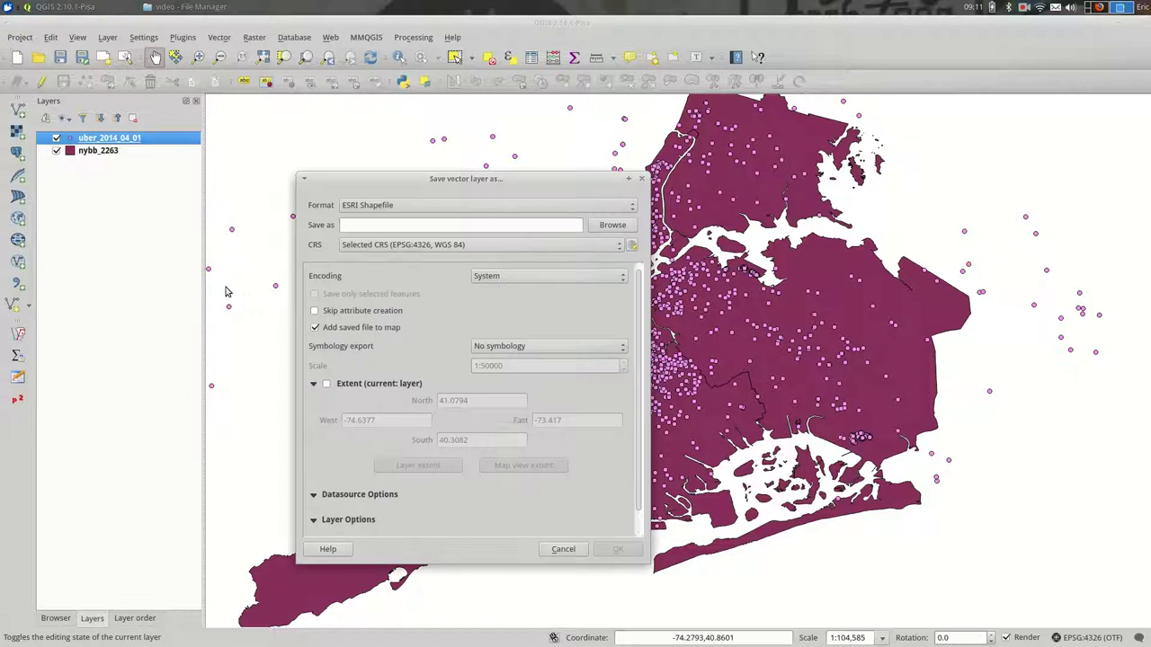
pyautogui.click(611, 226)
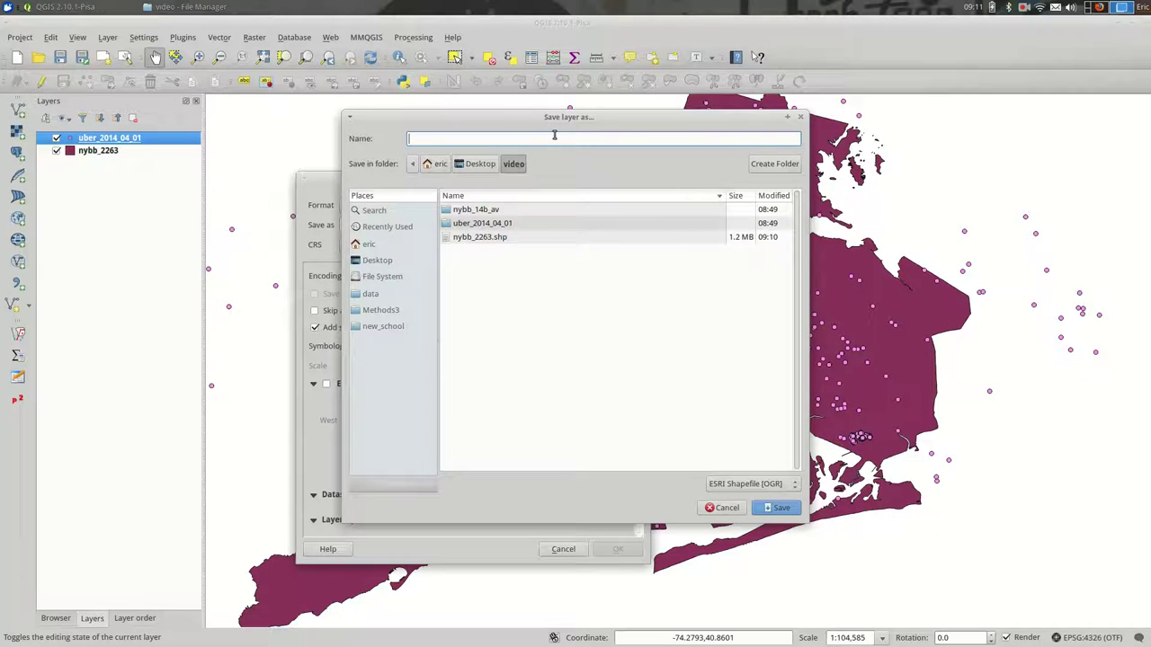
pyautogui.write('uber_2263')
pyautogui.press('Return')
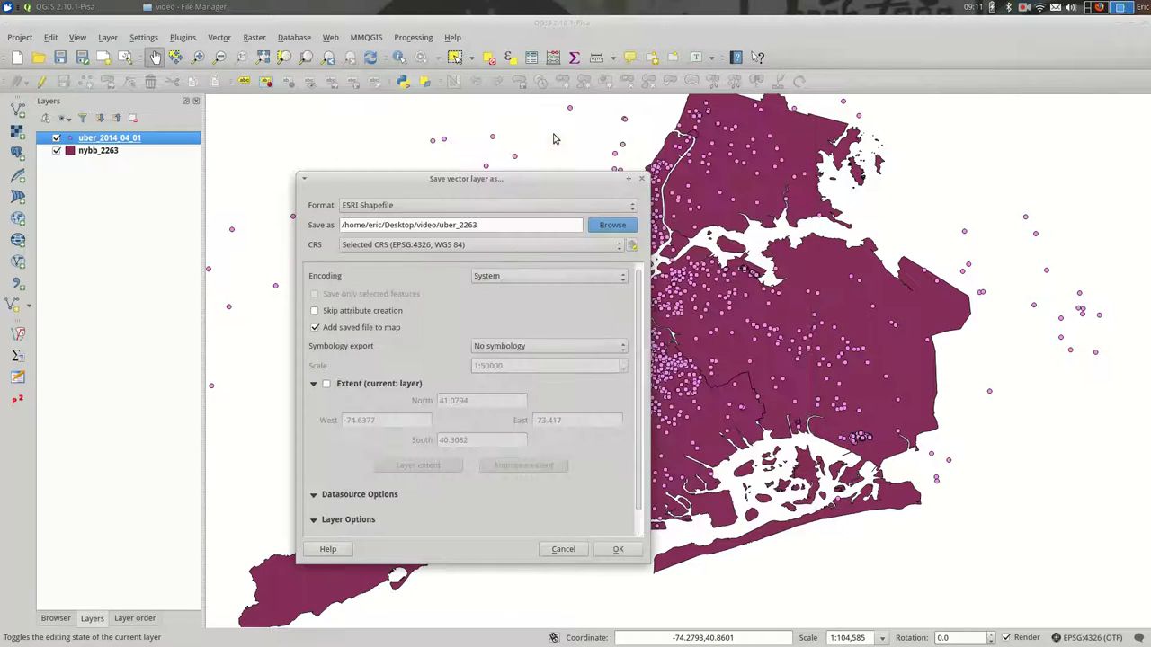
# Step: Set the output CRS to EPSG:2263 New York Long Island and run the export
pyautogui.click(490, 244)
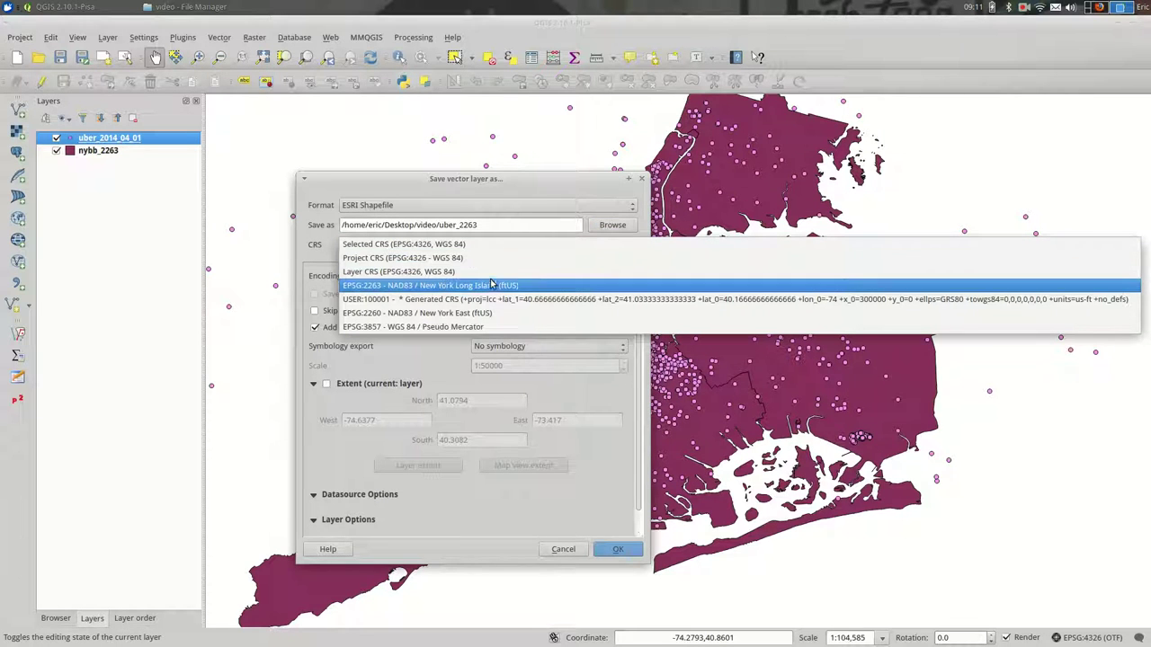
pyautogui.click(571, 284)
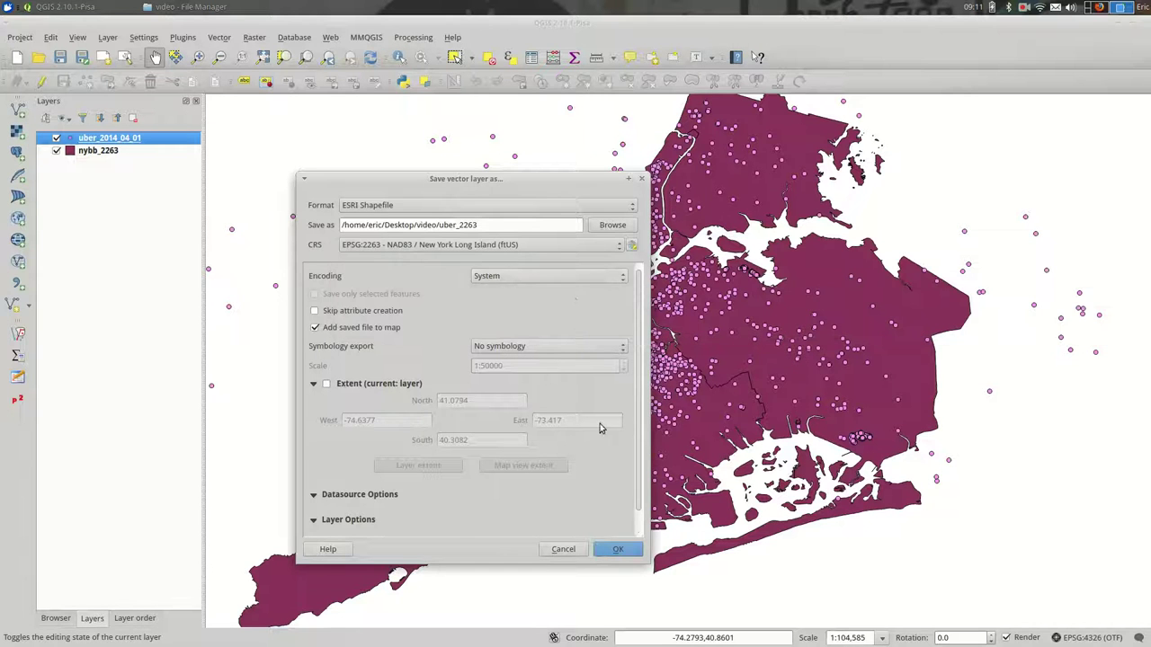
pyautogui.click(615, 549)
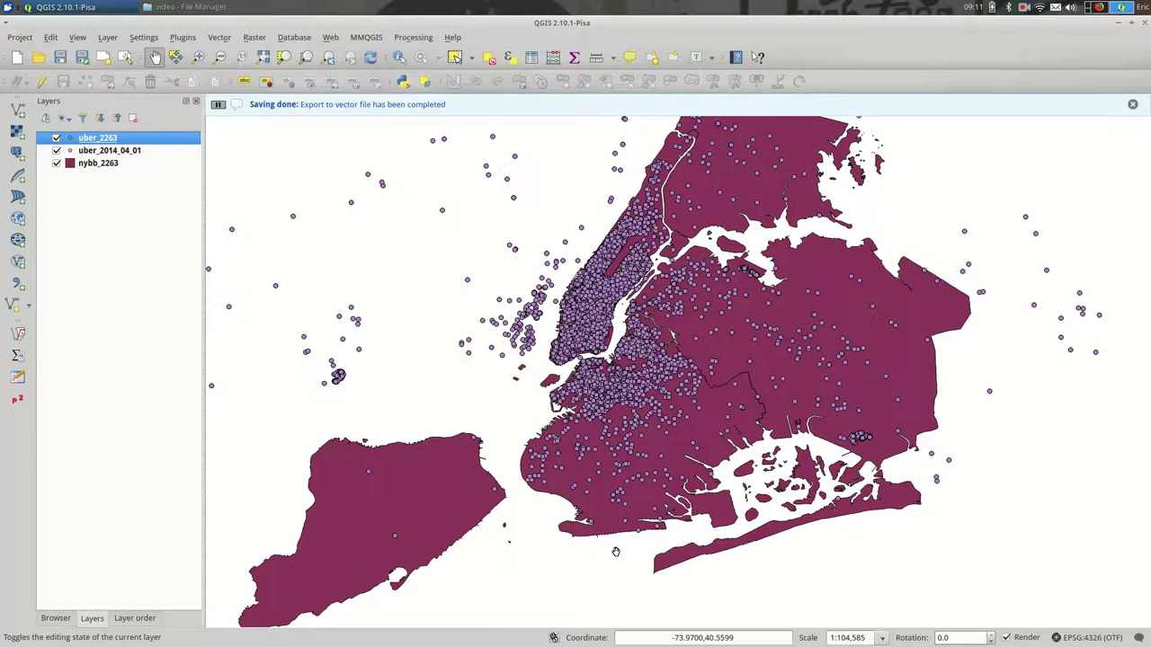
# Step: Toggle the uber_2263 layer off and on twice to compare its alignment with the original points
pyautogui.click(56, 139)
pyautogui.click(56, 138)
pyautogui.click(56, 138)
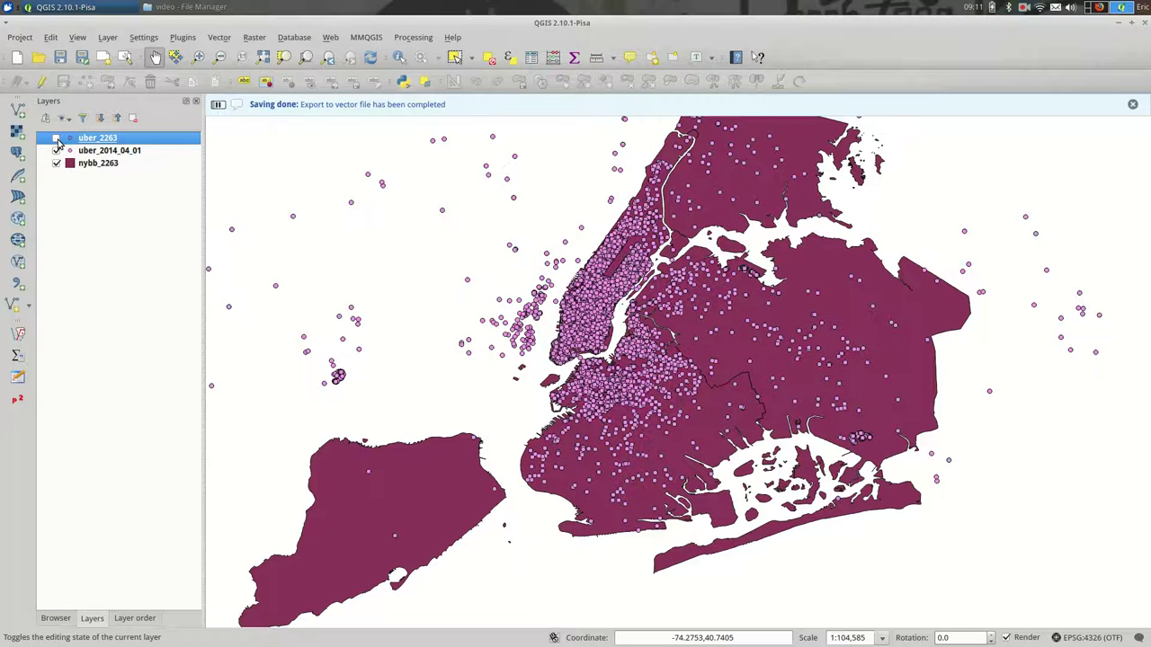
pyautogui.click(55, 138)
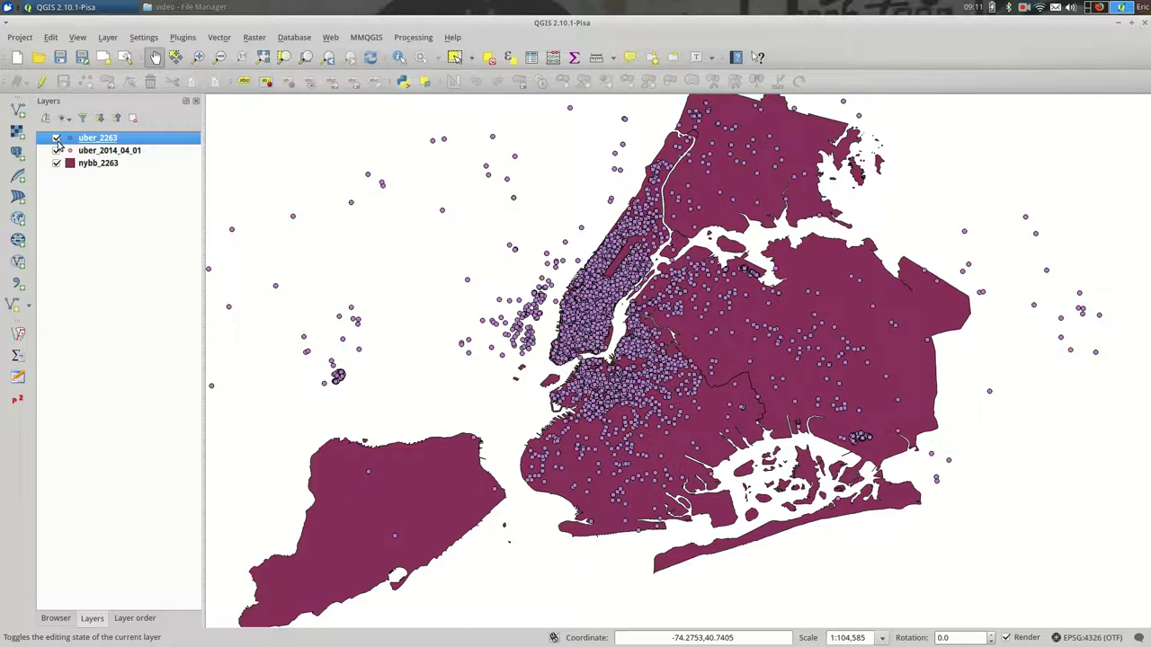
# Step: Disable on-the-fly CRS transformation in the project settings and recentre the map on the points
pyautogui.click(1088, 637)
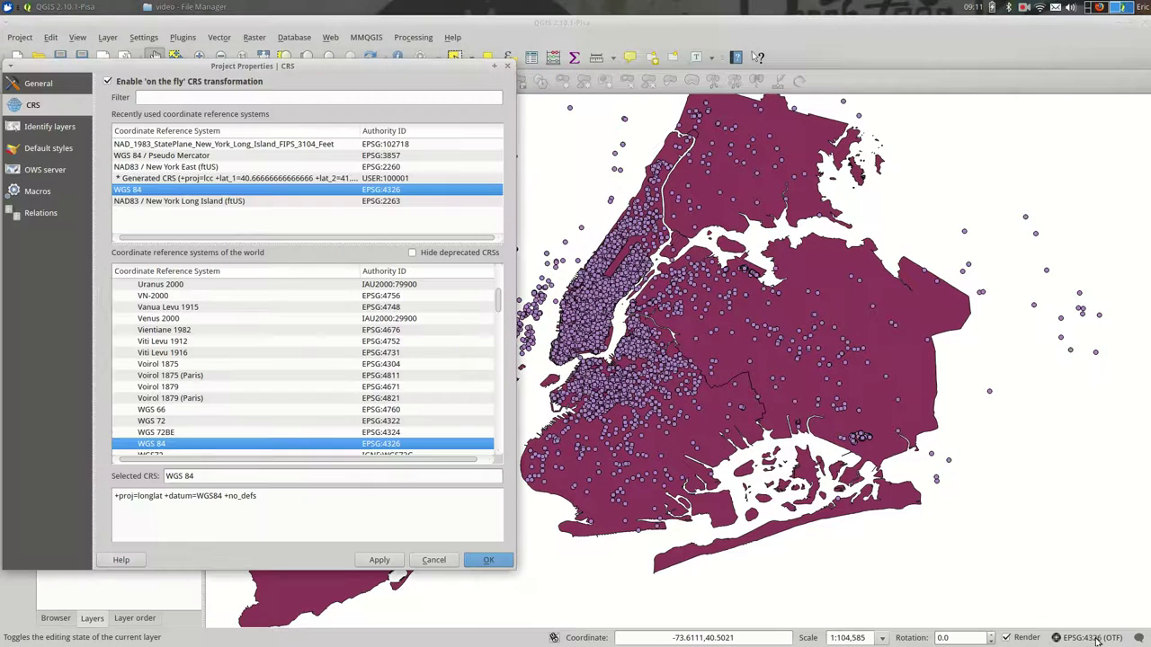
pyautogui.click(188, 87)
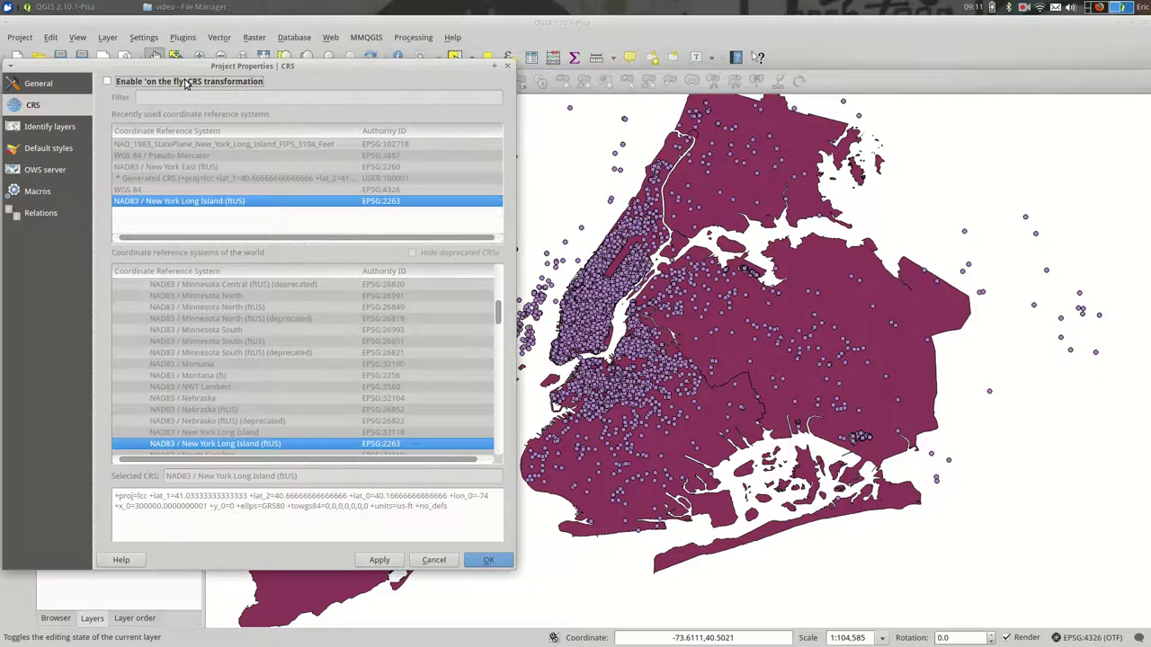
pyautogui.click(480, 559)
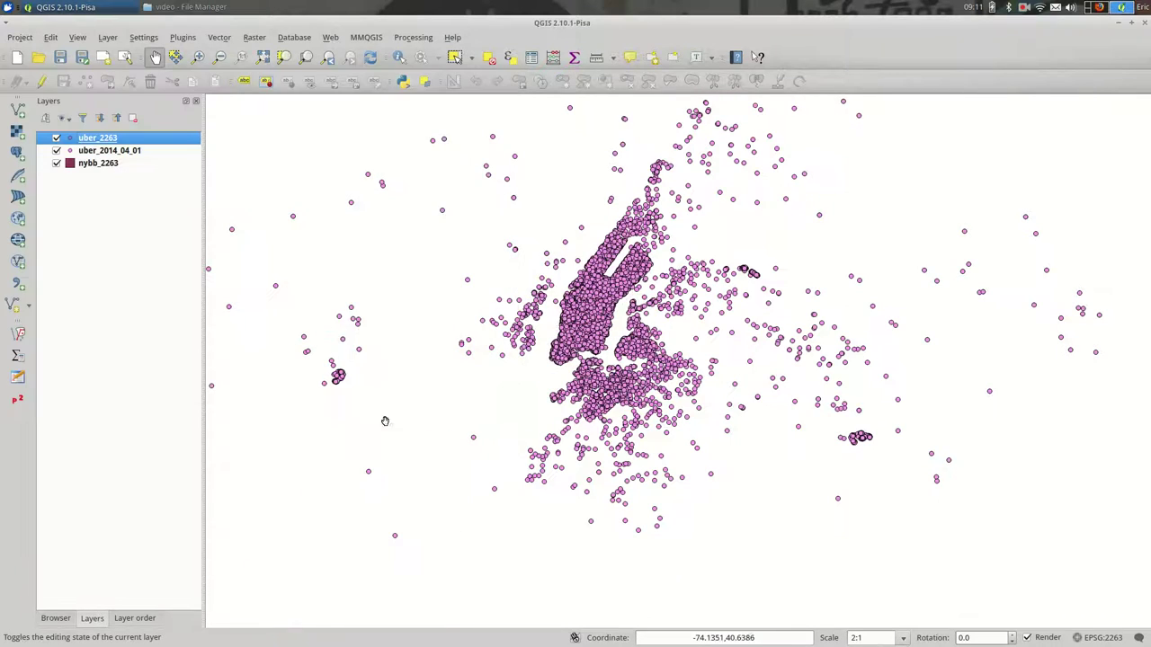
pyautogui.moveTo(711, 328)
pyautogui.mouseDown()
pyautogui.moveTo(696, 329)
pyautogui.moveTo(733, 270)
pyautogui.moveTo(752, 283)
pyautogui.moveTo(729, 327)
pyautogui.mouseUp()
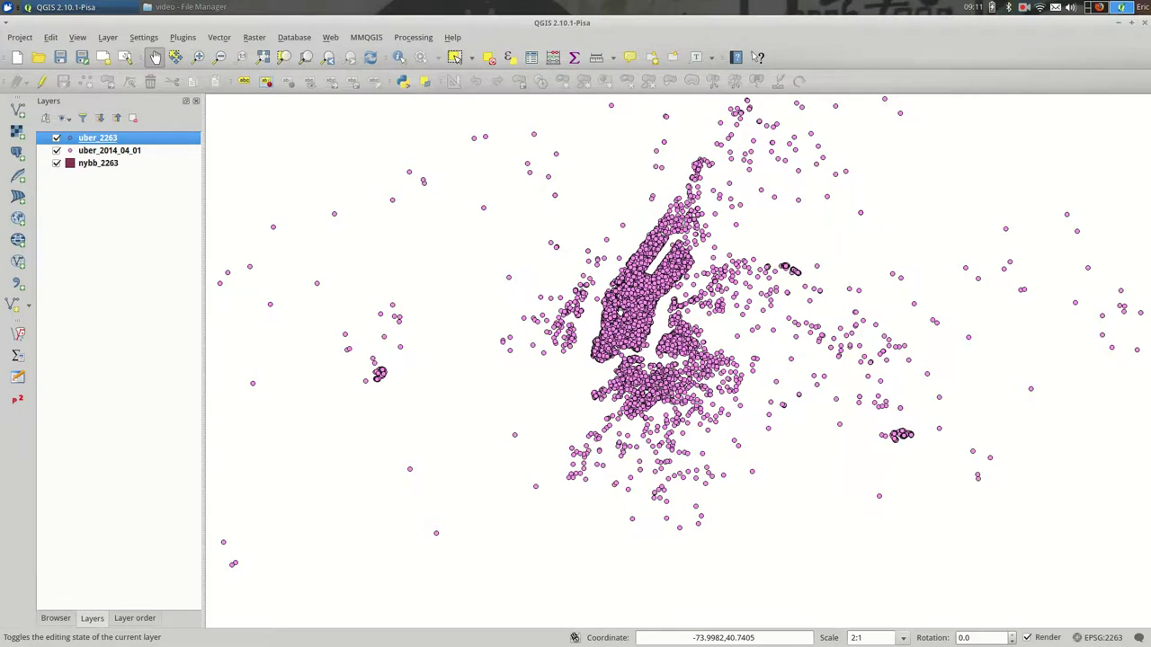
pyautogui.scroll(2, 697, 307)
pyautogui.scroll(-3, 697, 307)
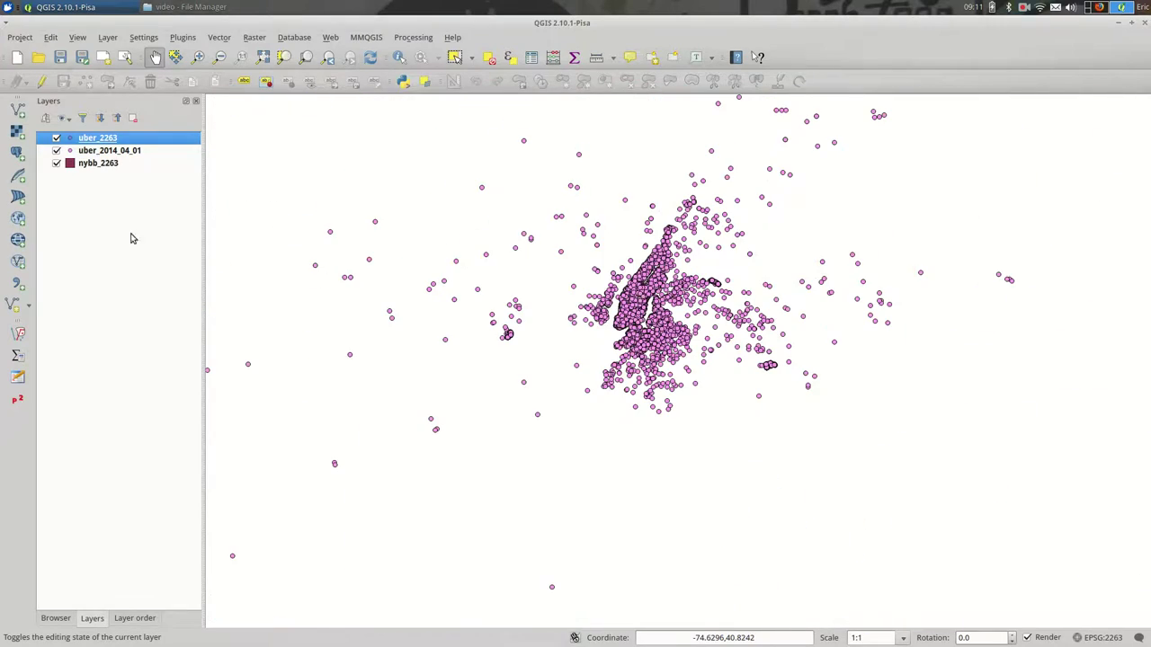
# Step: Zoom to the uber_2263 layer's extent, zoom in further, and select the uber_2014_04_01 layer
pyautogui.rightClick(124, 140)
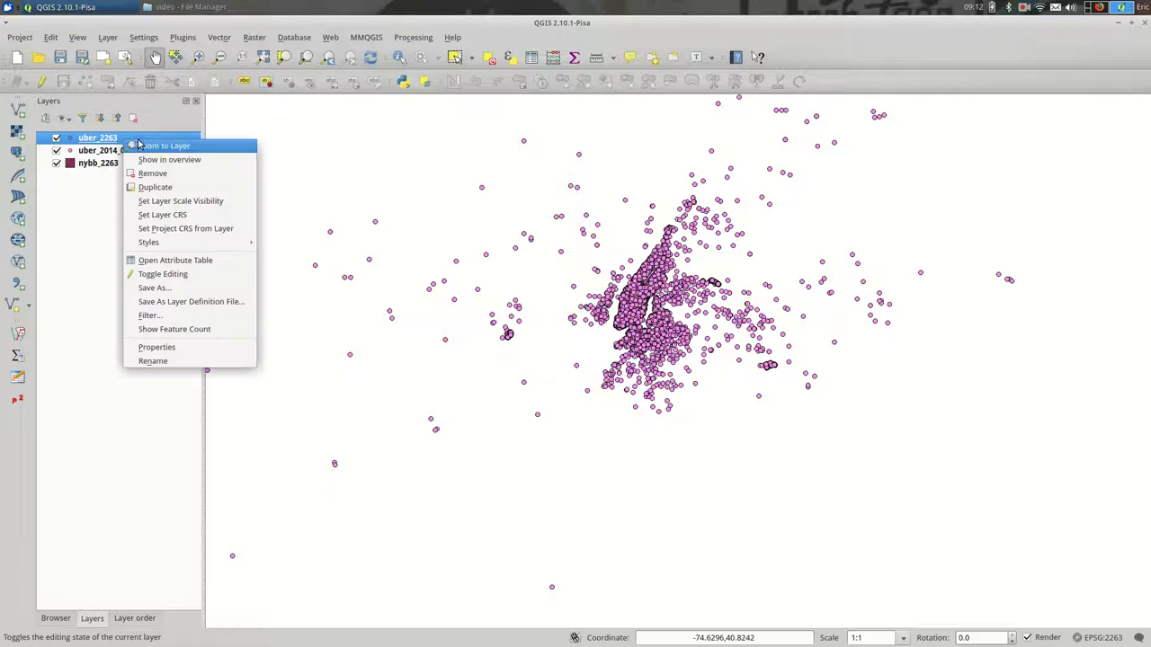
pyautogui.click(145, 144)
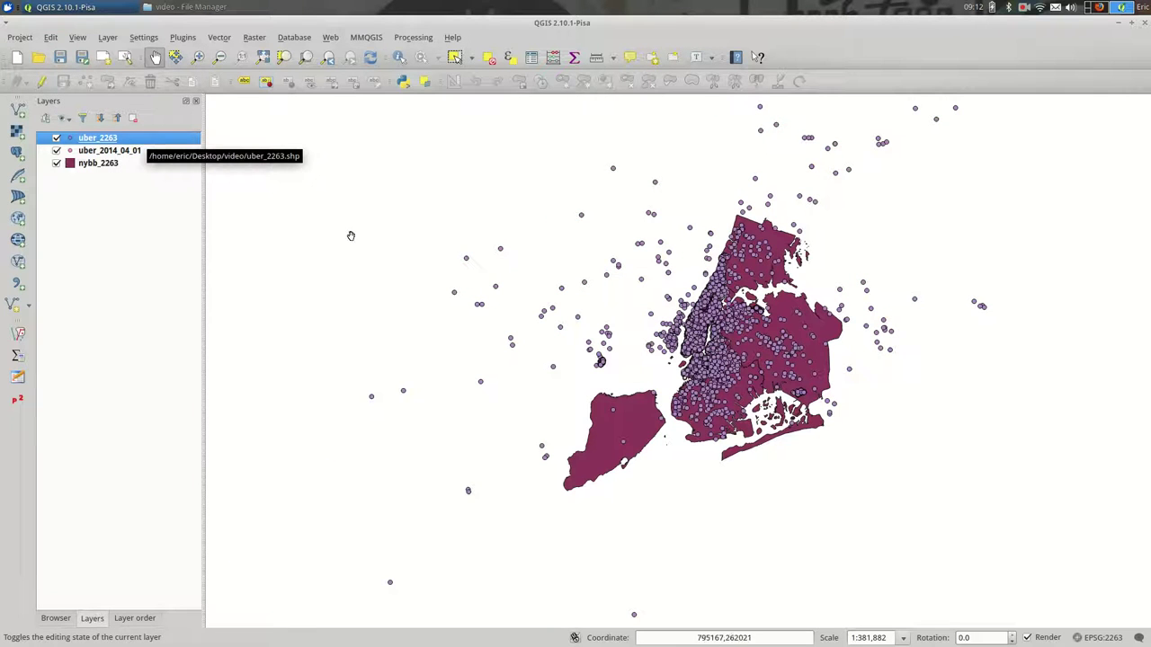
pyautogui.scroll(1, 755, 376)
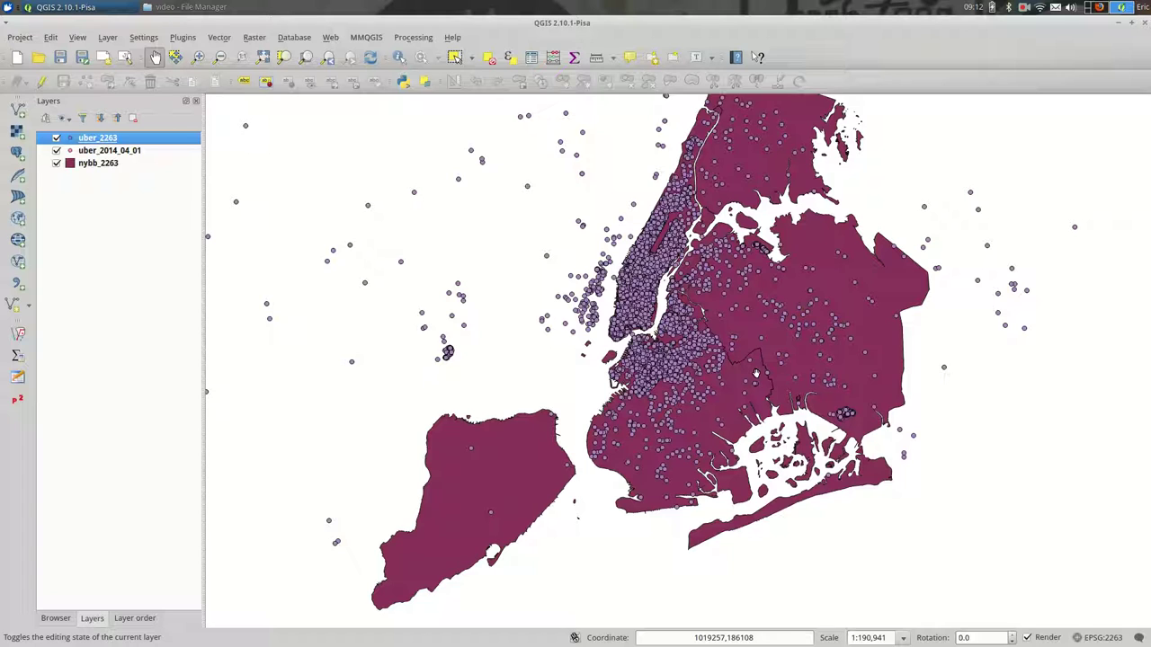
pyautogui.click(148, 152)
# Step: Use Set Layer CRS on uber_2014_04_01 and accept WGS 84 as its coordinate system
pyautogui.rightClick(148, 154)
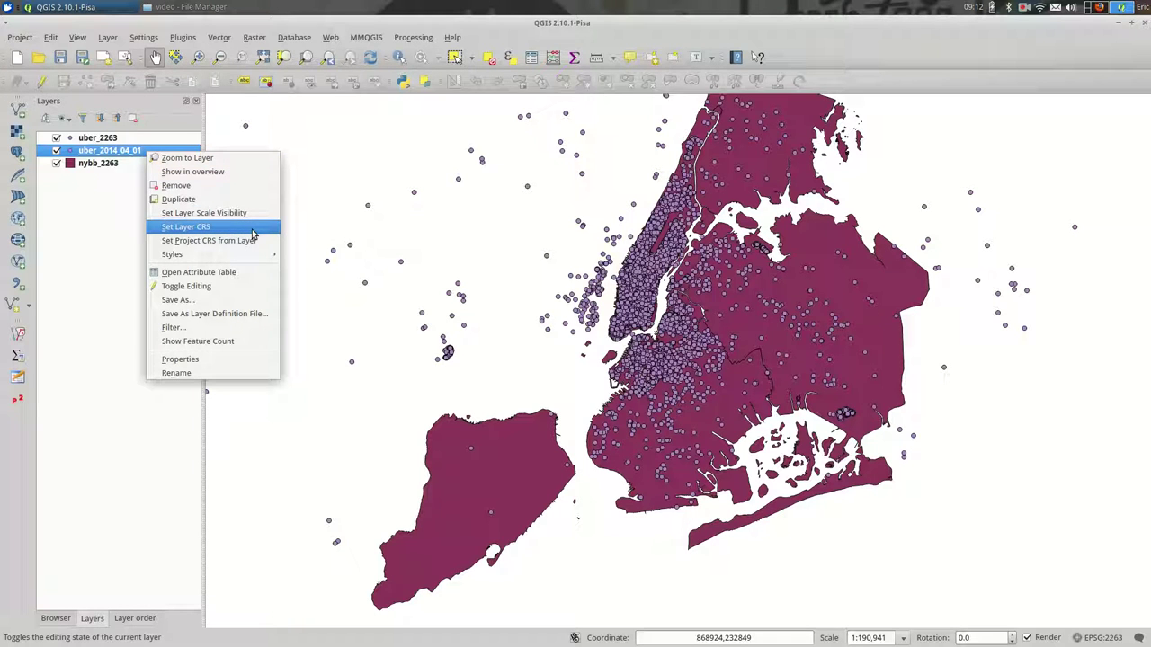
pyautogui.click(253, 232)
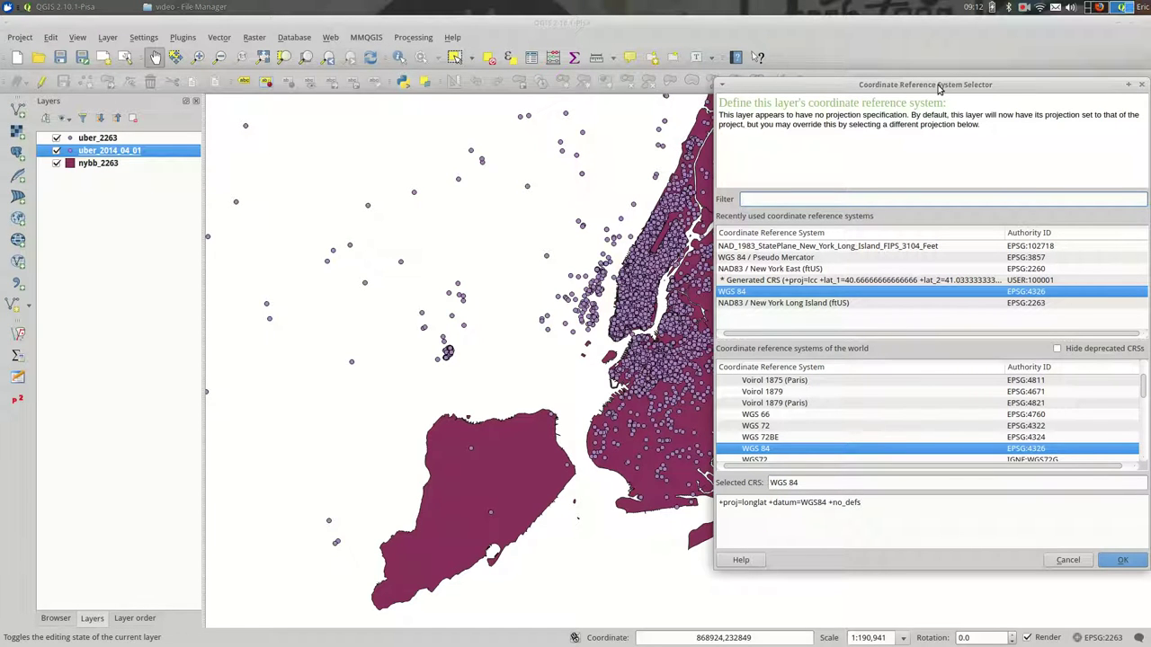
pyautogui.moveTo(939, 87); pyautogui.dragTo(635, 79)
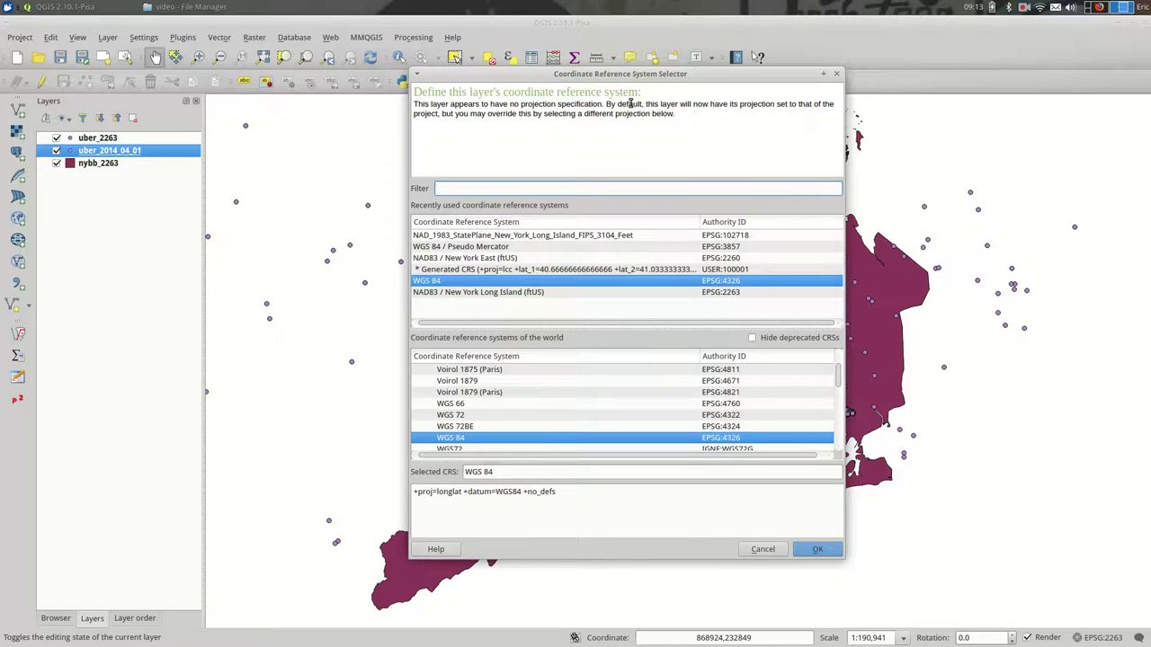
pyautogui.press('Return')
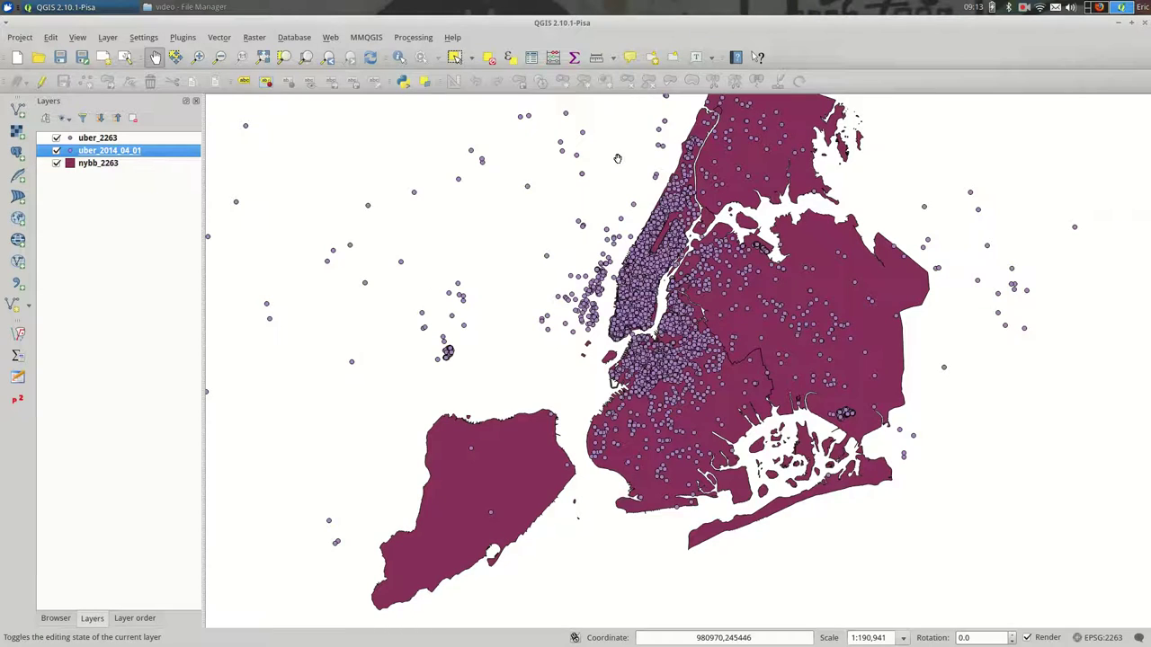
pyautogui.moveTo(619, 163); pyautogui.dragTo(608, 197)
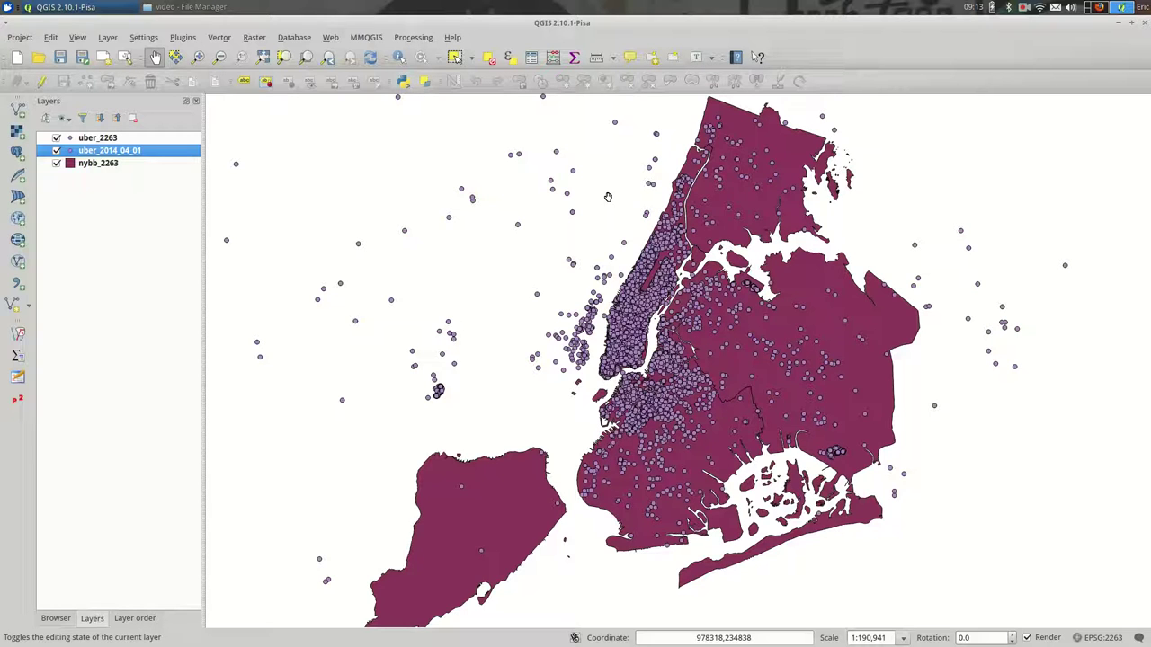
pyautogui.rightClick(141, 155)
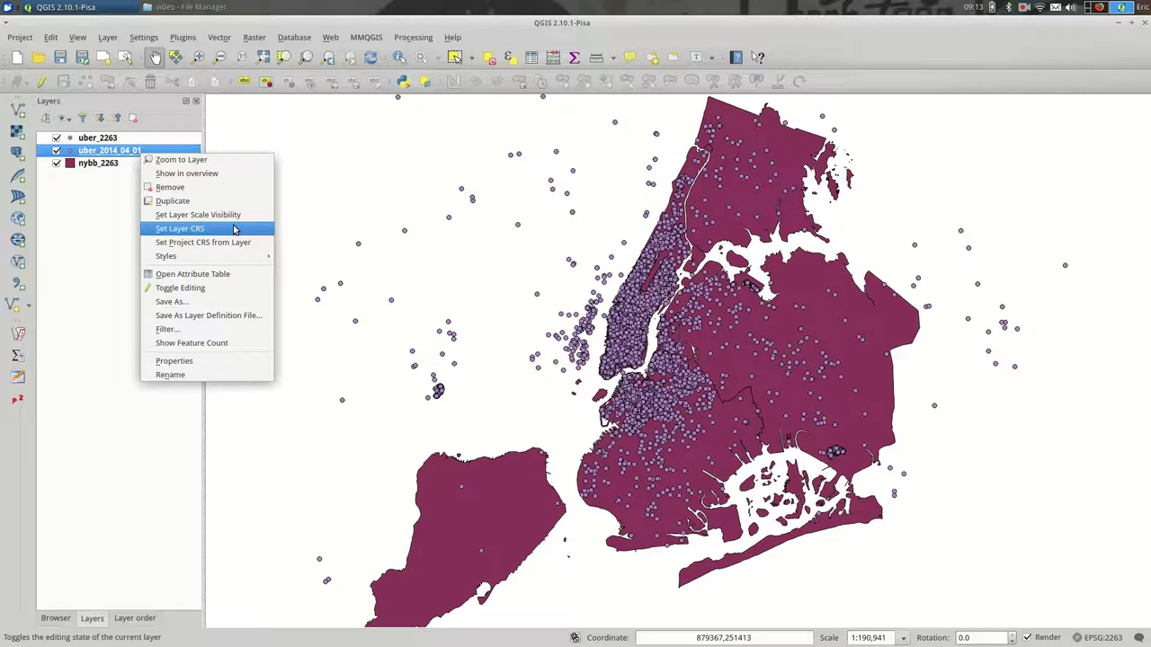
pyautogui.click(226, 303)
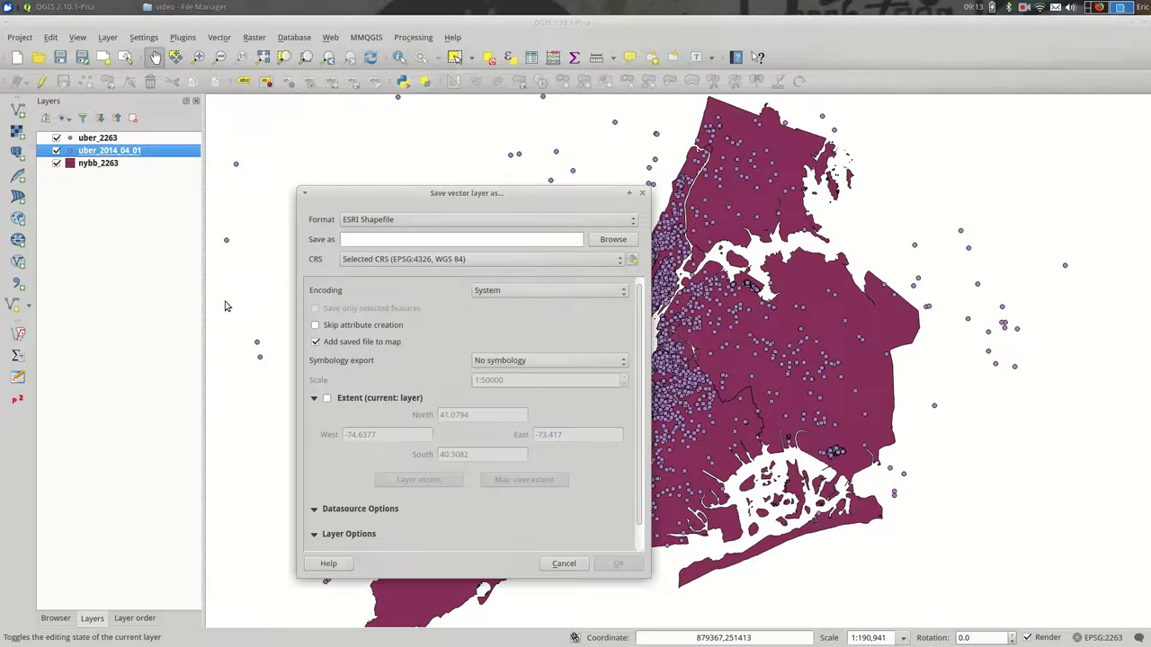
pyautogui.click(591, 264)
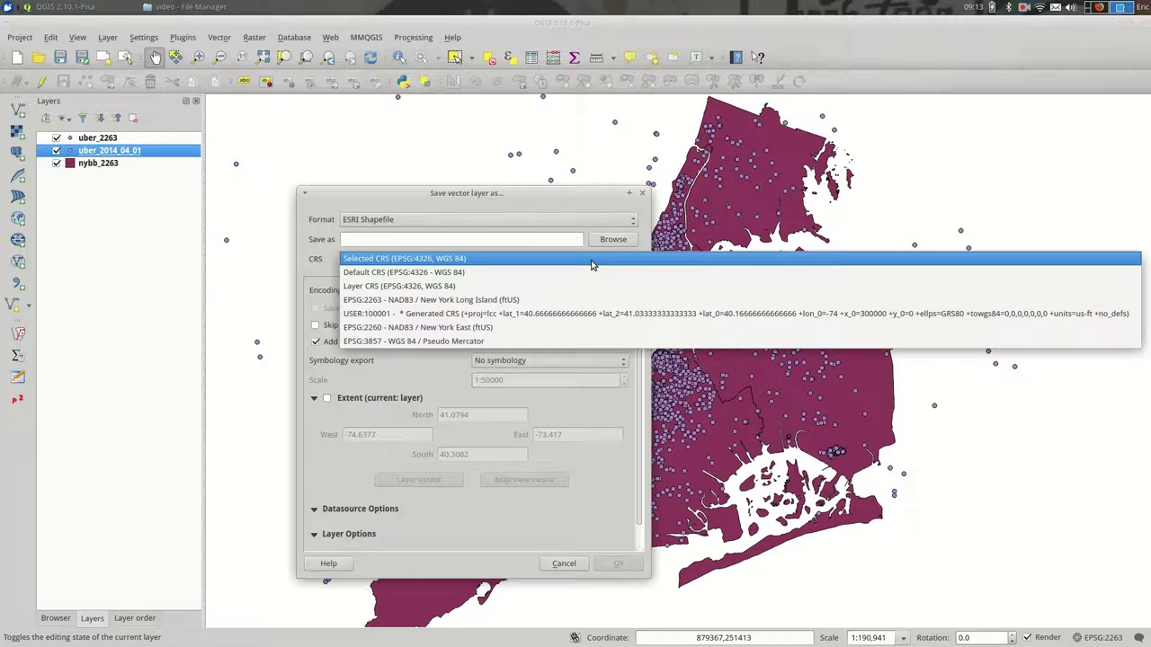
pyautogui.click(581, 302)
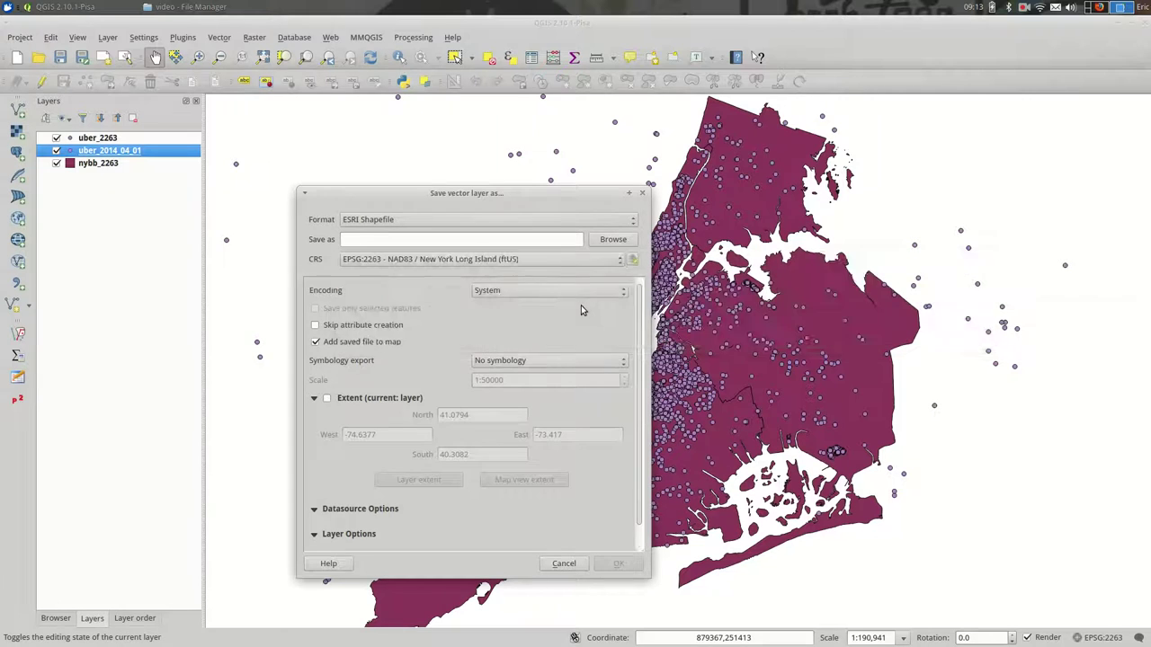
pyautogui.click(565, 563)
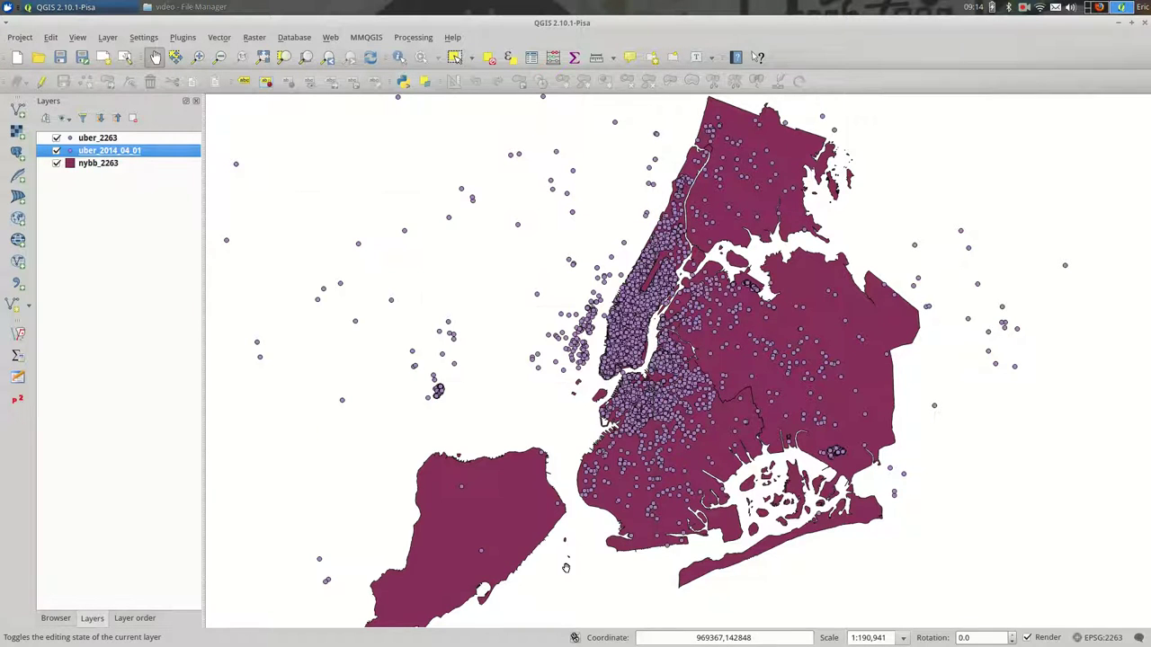
pyautogui.doubleClick(158, 159)
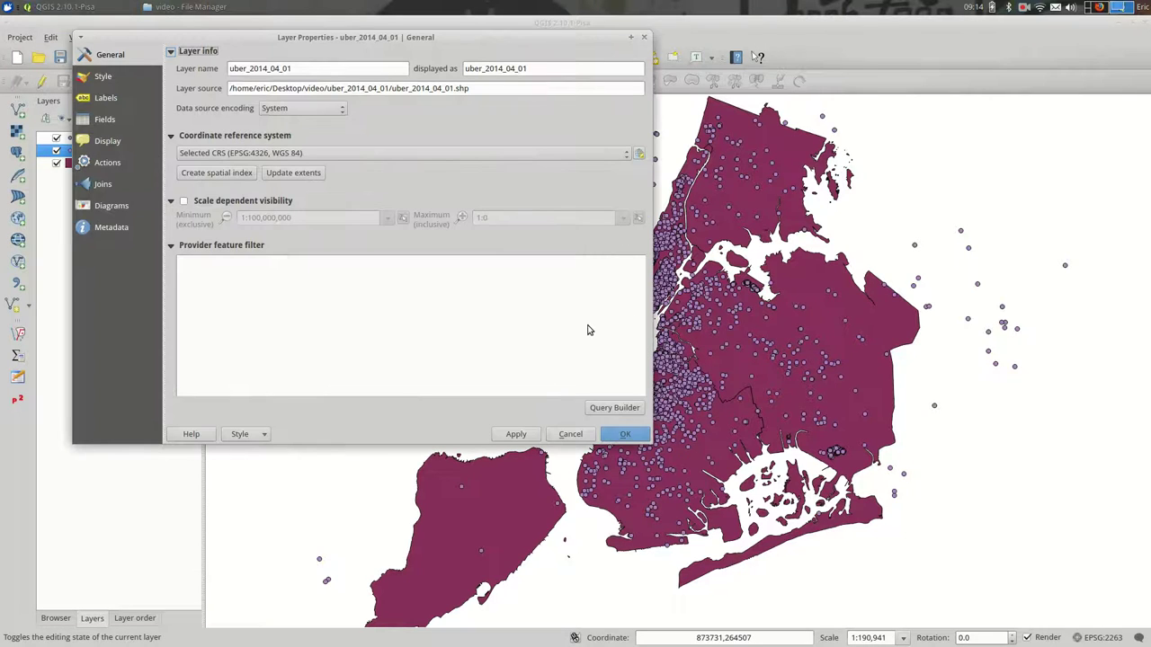
pyautogui.click(567, 435)
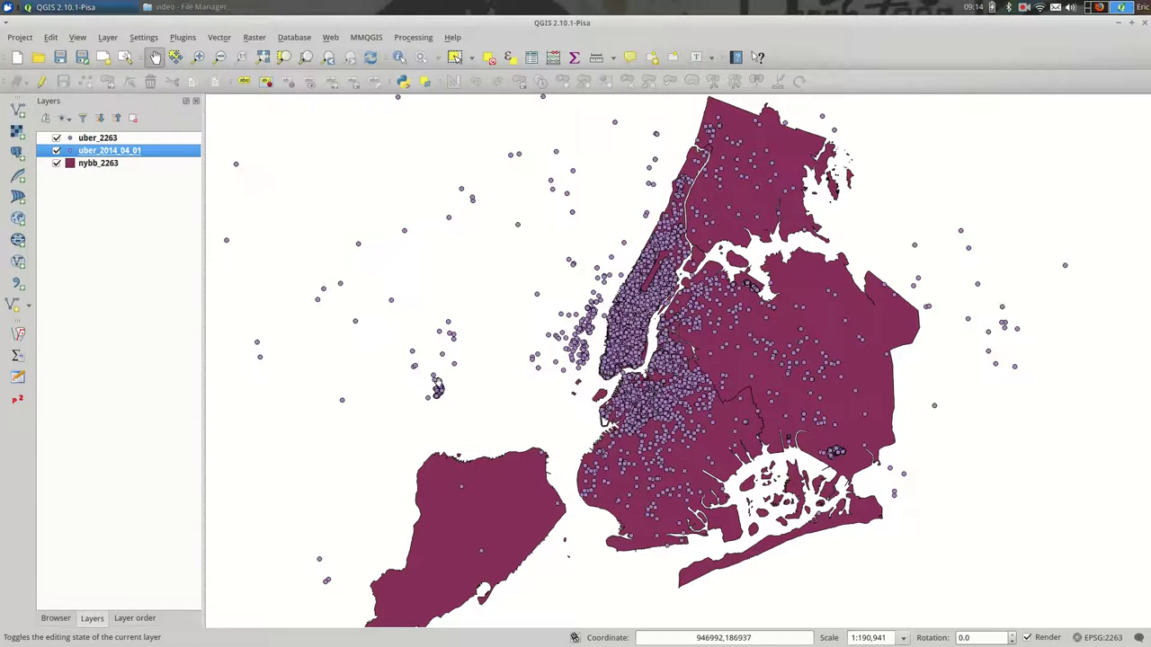
pyautogui.click(20, 37)
pyautogui.click(19, 37)
pyautogui.click(20, 37)
pyautogui.click(36, 170)
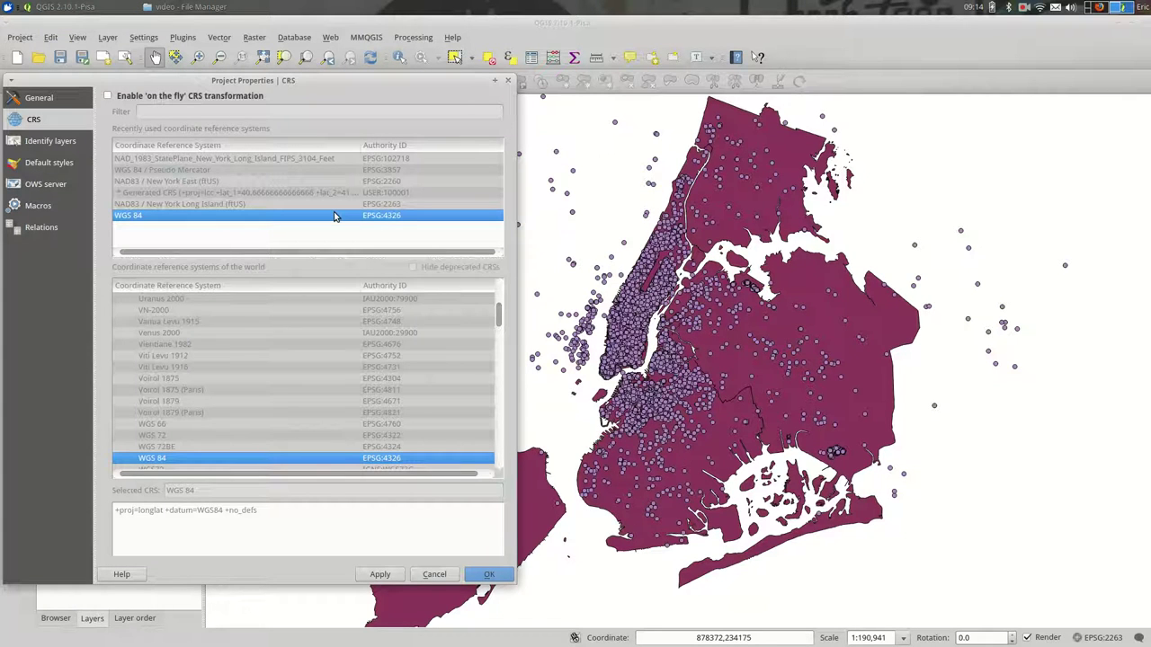
pyautogui.click(426, 572)
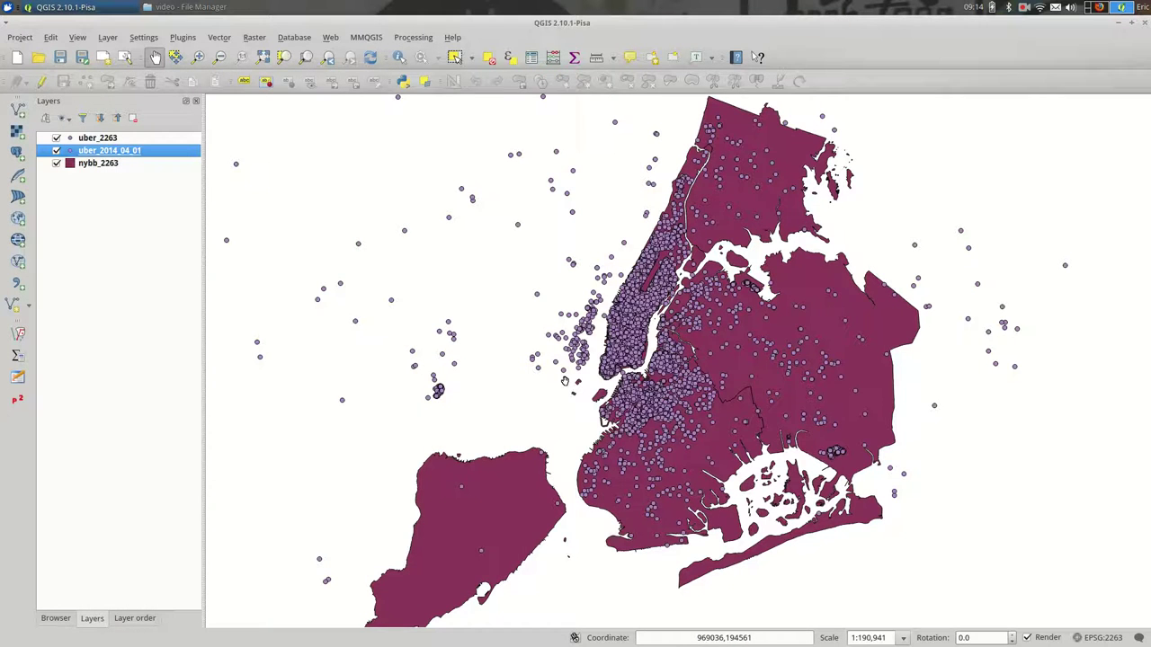
pyautogui.scroll(-1, 354, 275)
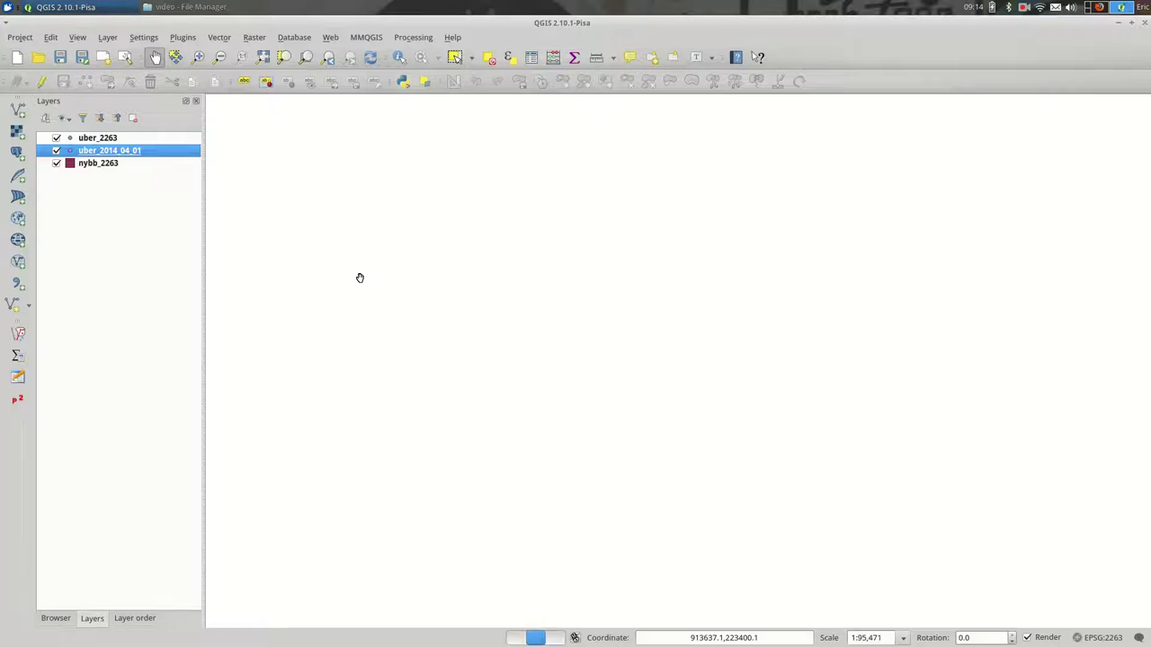
# Step: Start Save As for uber_2263 as an ESRI Shapefile and expand the output CRS dropdown
pyautogui.click(112, 142)
pyautogui.rightClick(112, 143)
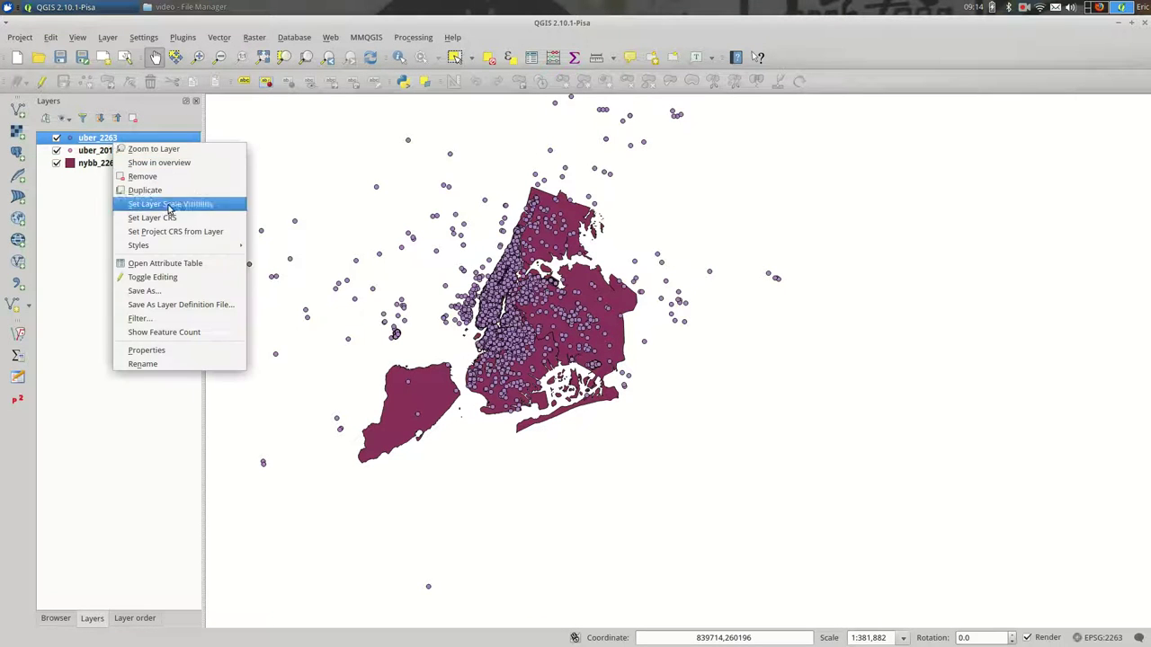
pyautogui.click(193, 293)
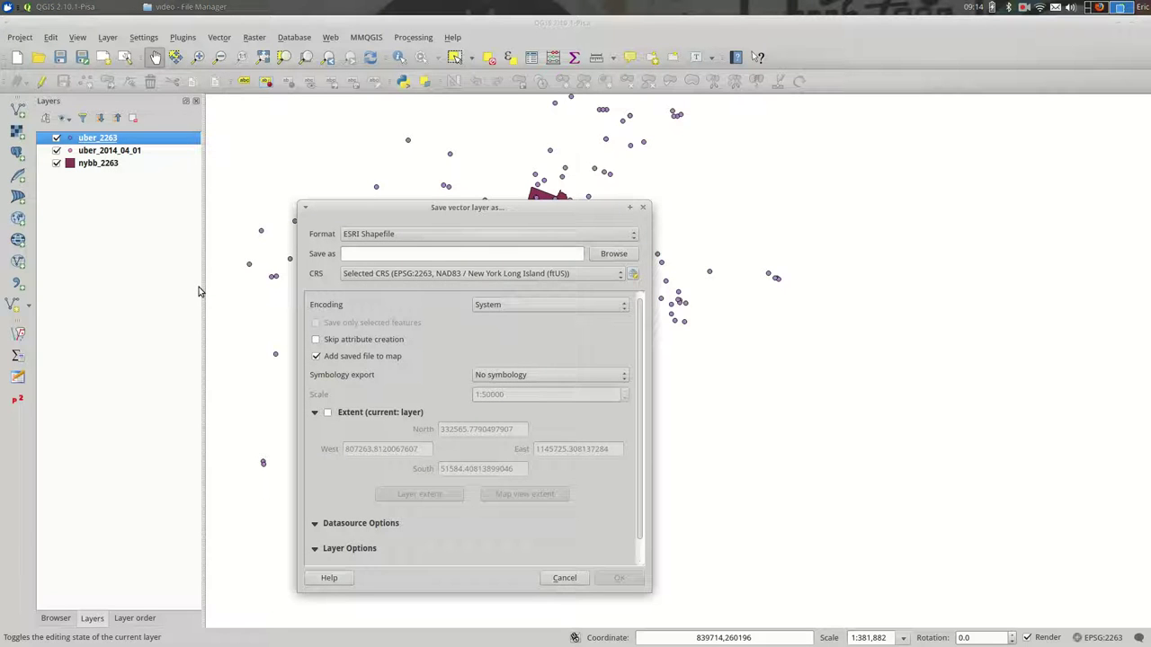
pyautogui.click(431, 272)
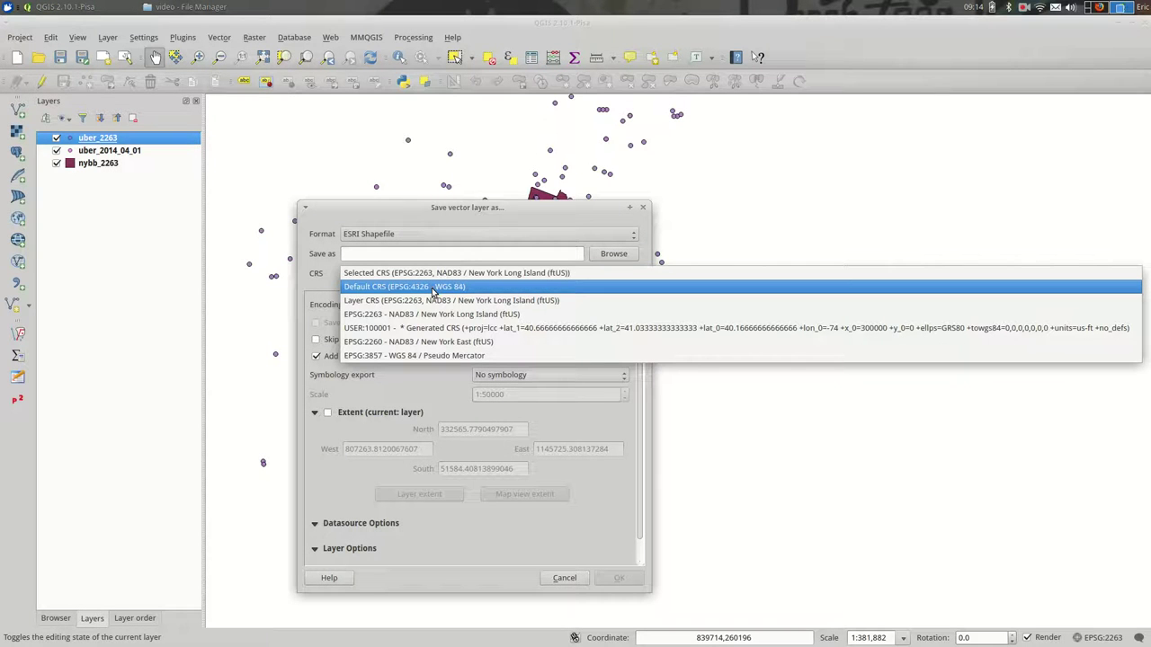